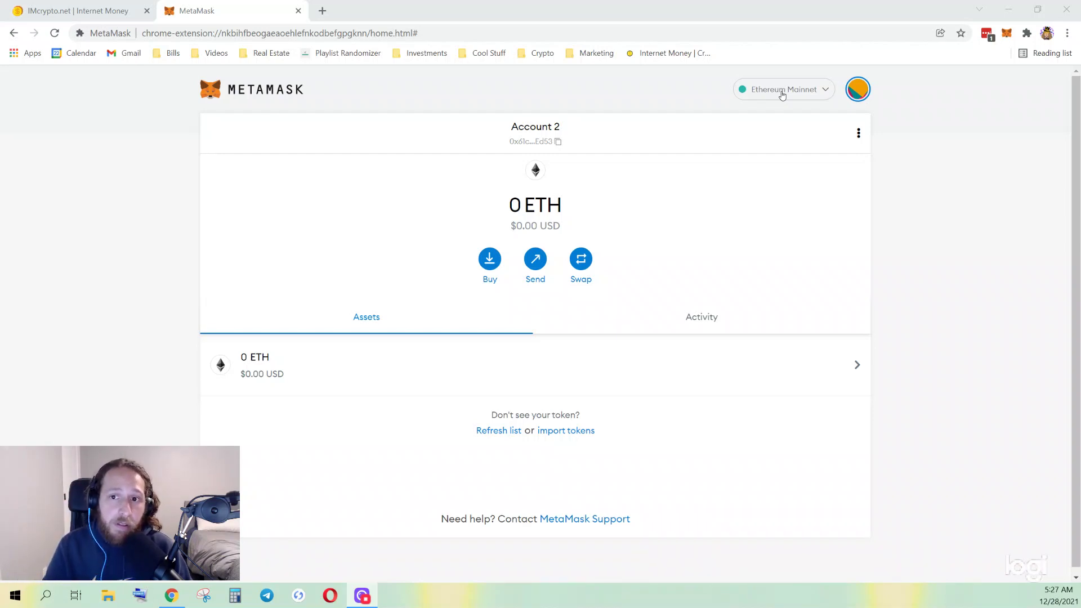
- Start a new MetaMask network named Smart Chain with the bsc-dataseed.binance.org RPC URL
left_click(783, 91)
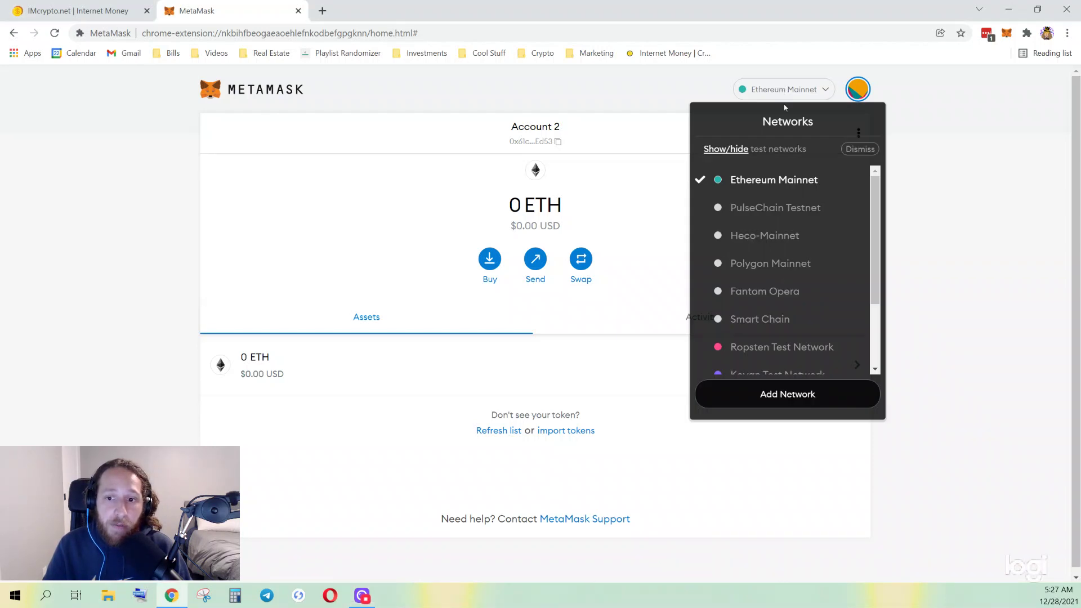
mouse_move(760, 319)
left_click(789, 393)
type("S")
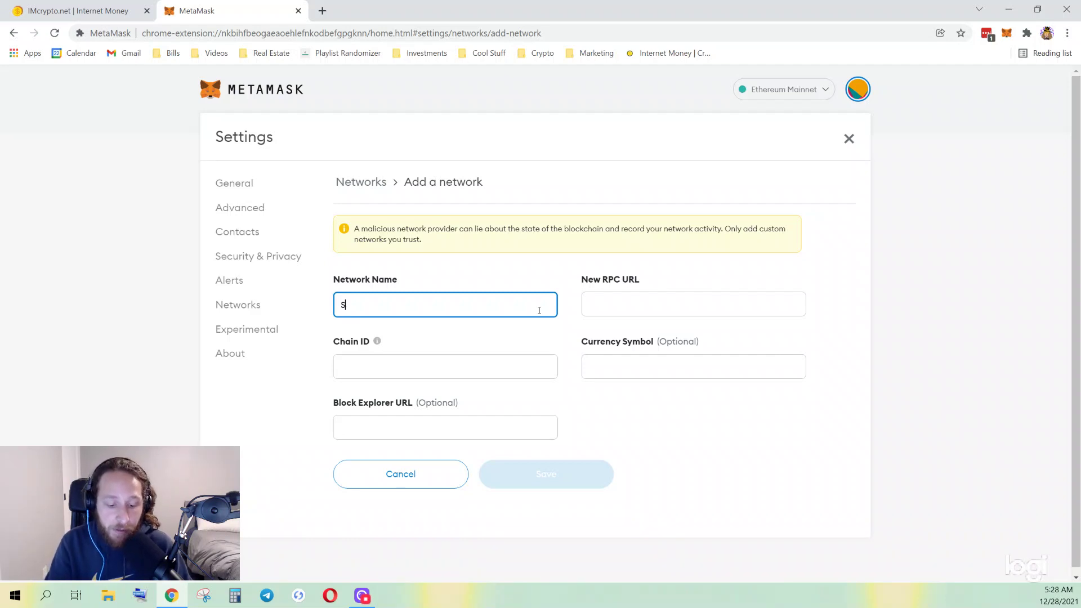
type("mart Chain")
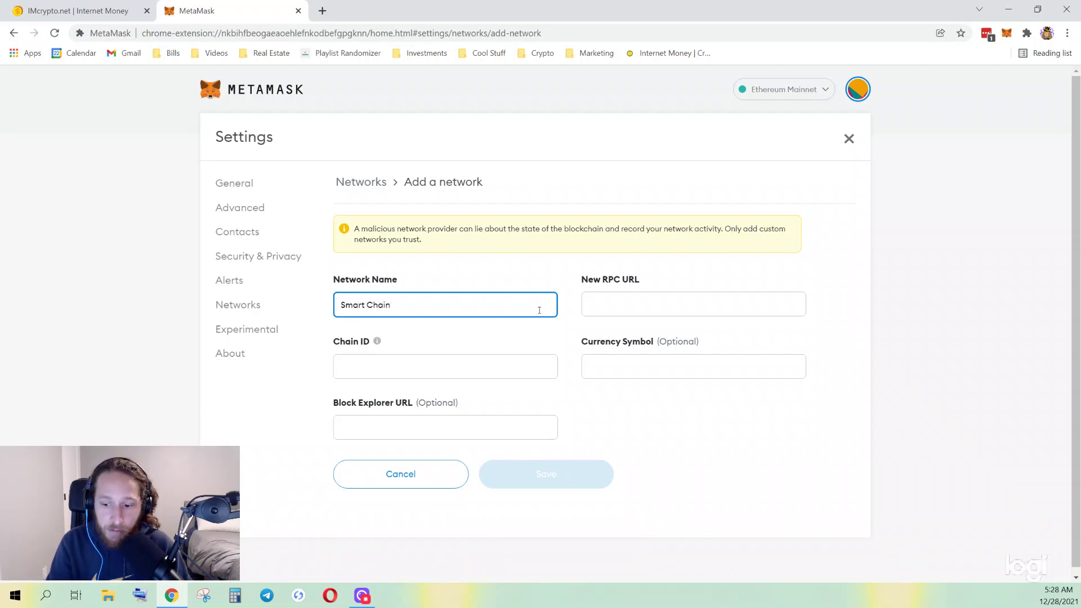
key("Tab")
type("h")
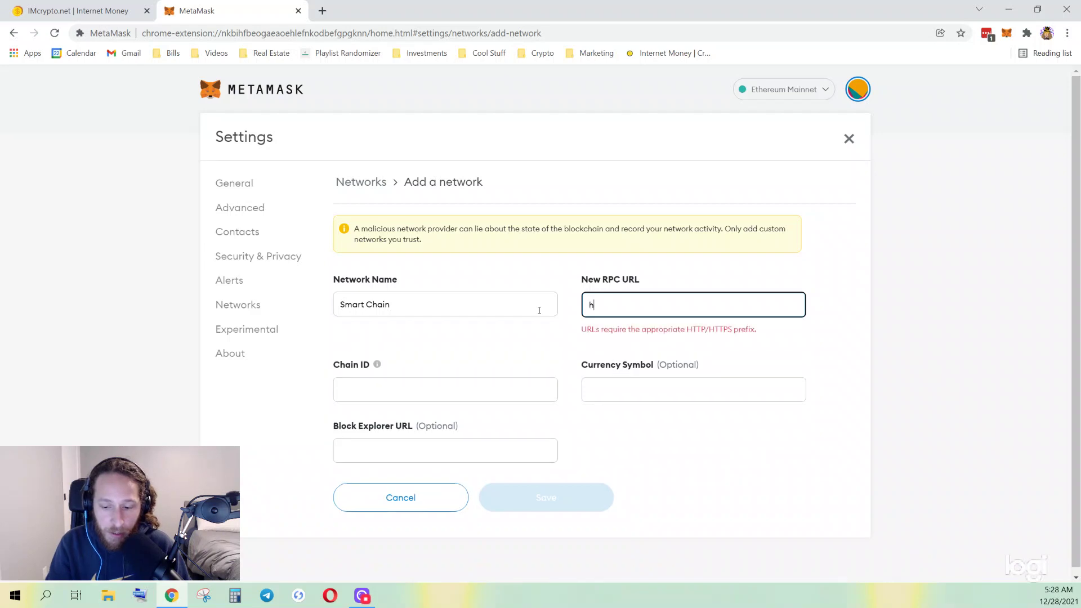
type("ttps://bsc-d")
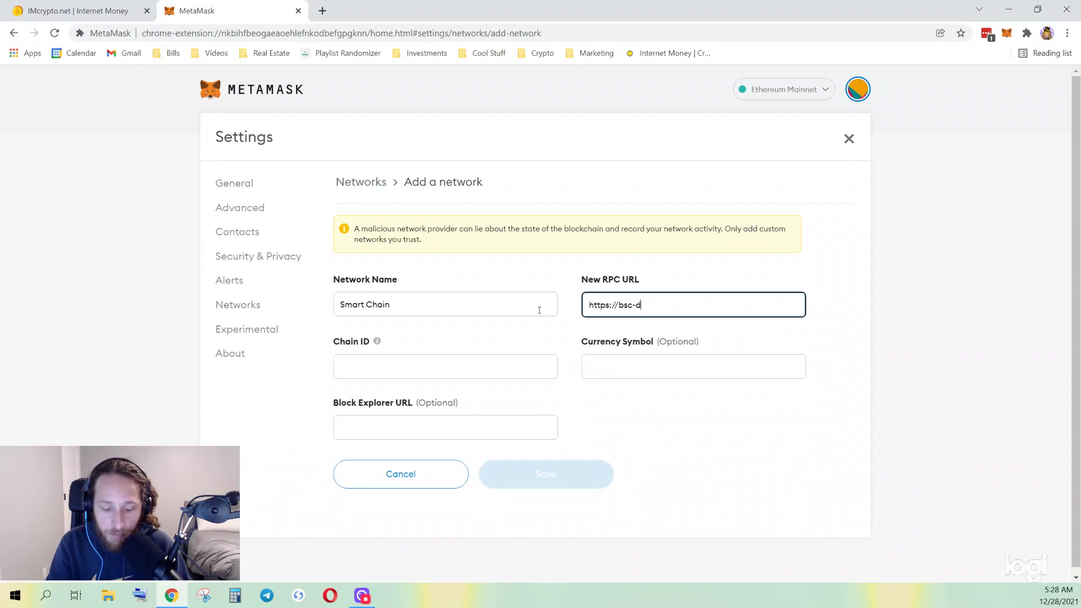
type("ataseed.")
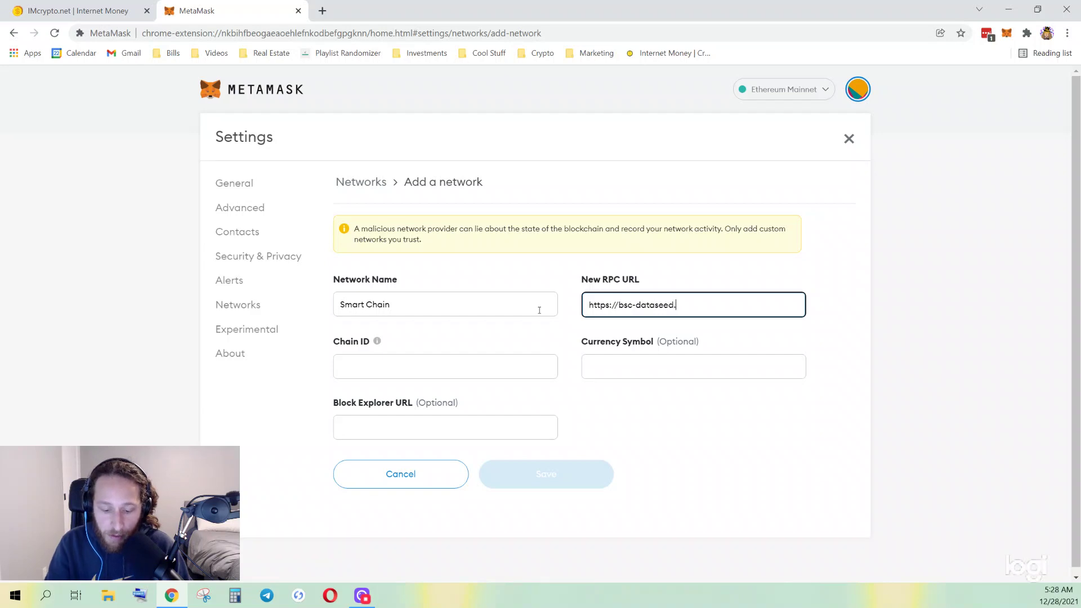
type("binance.")
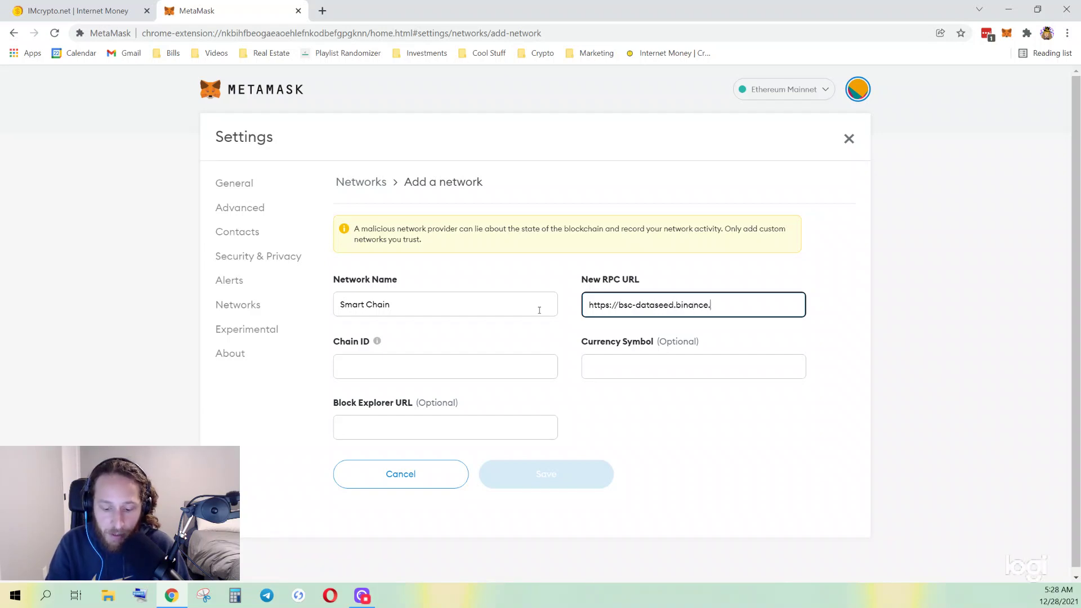
type("org/")
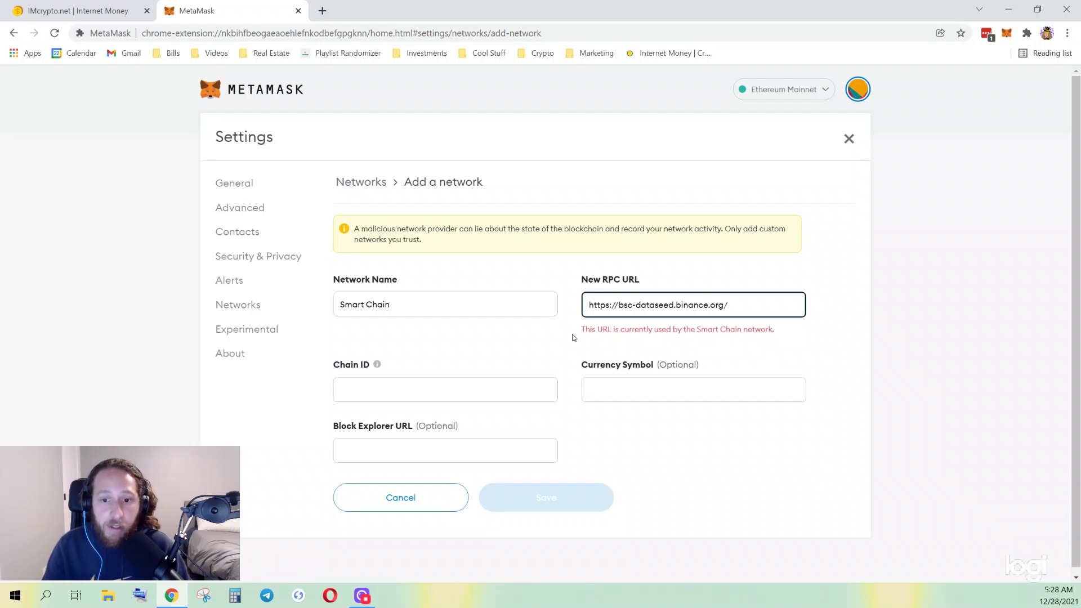
left_click(426, 385)
type("56")
key("Tab")
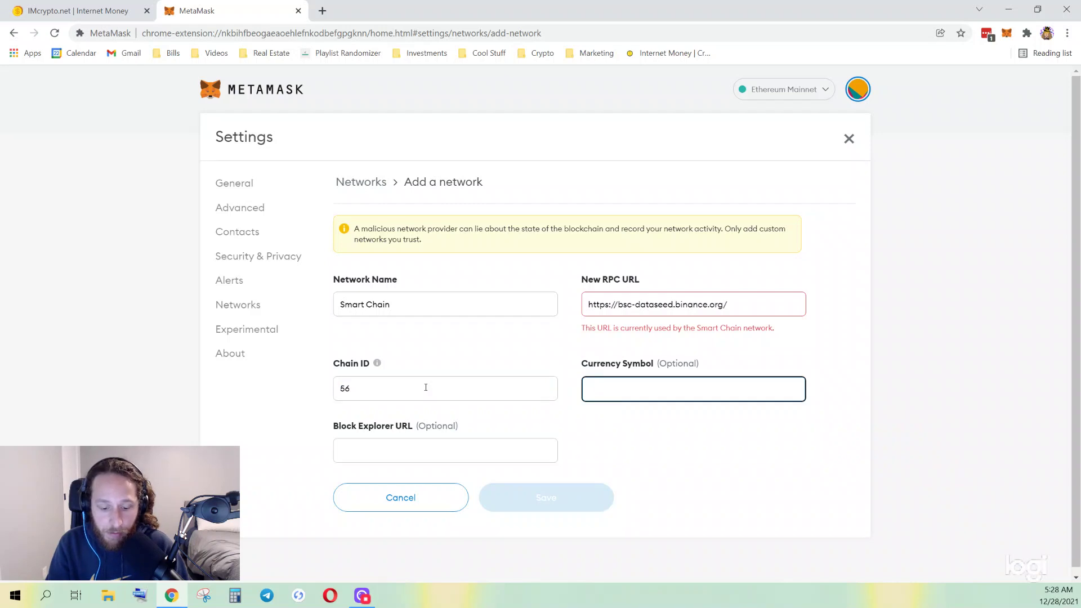
type("BNB")
key("Tab")
type("https://bscscan.")
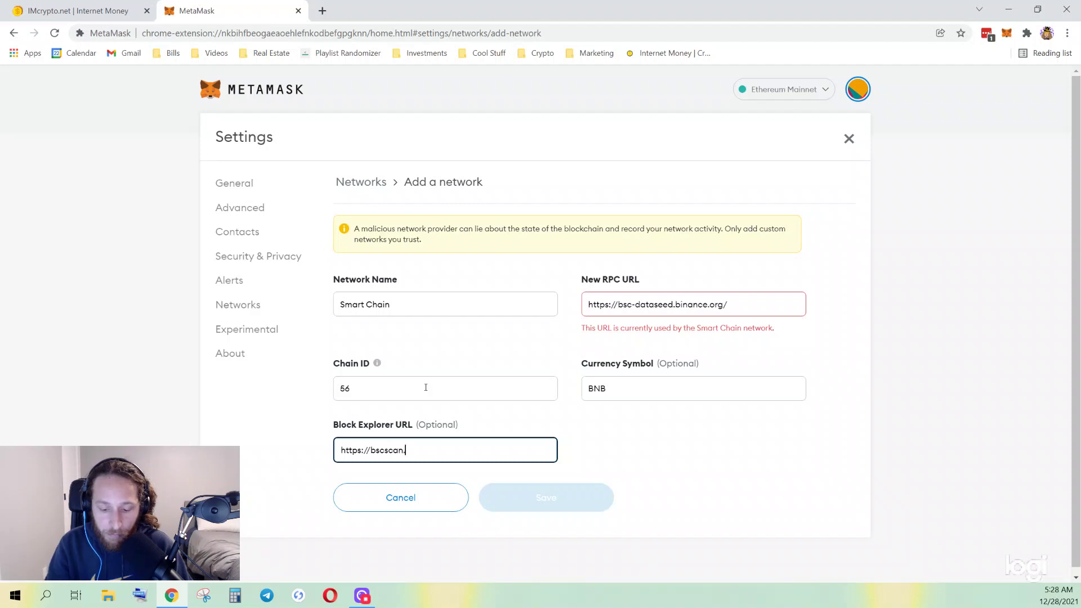
type("com")
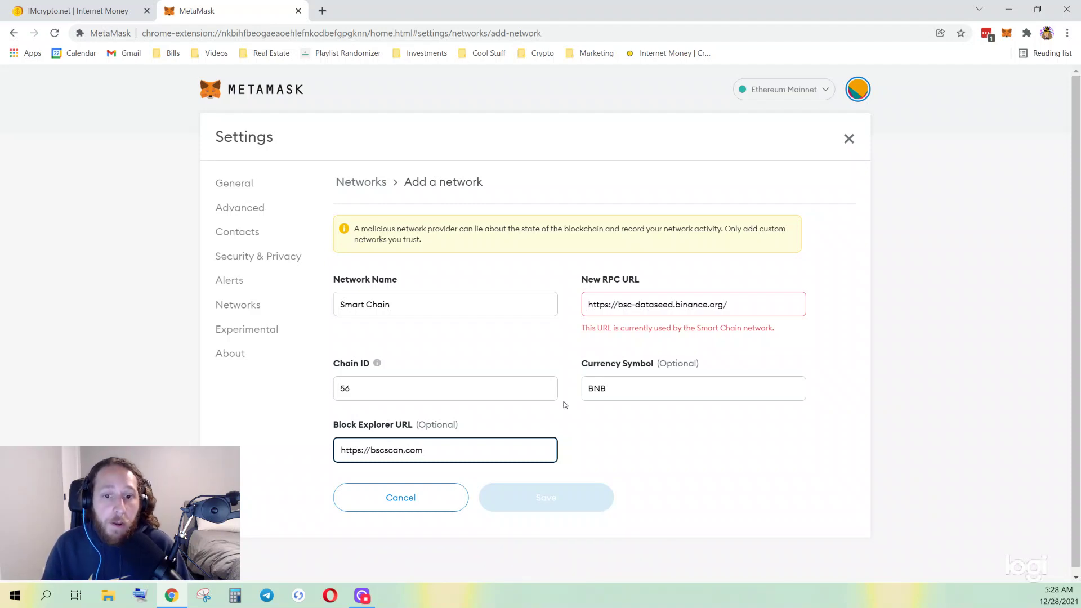
left_click(542, 503)
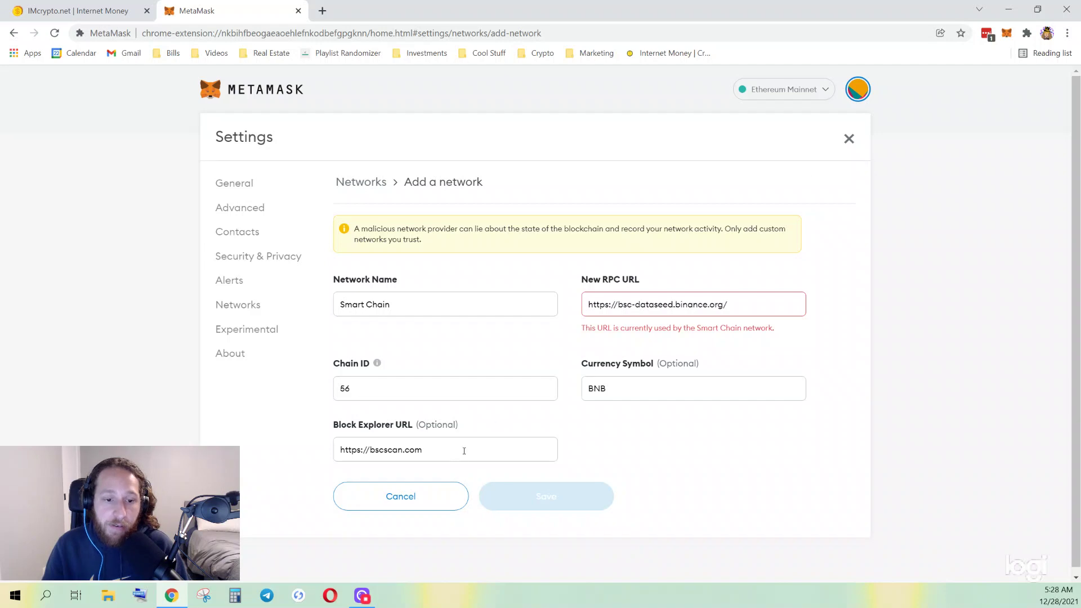
- Discard the unsaved network form and switch the wallet to Smart Chain, showing 0.01 BNB
left_click(425, 504)
left_click(850, 139)
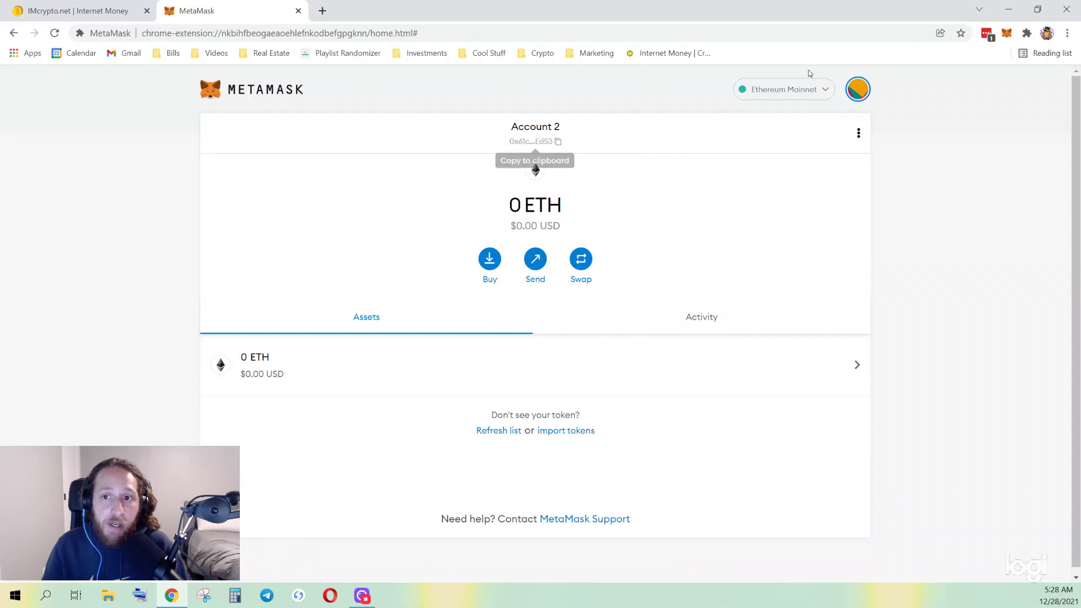
left_click(802, 89)
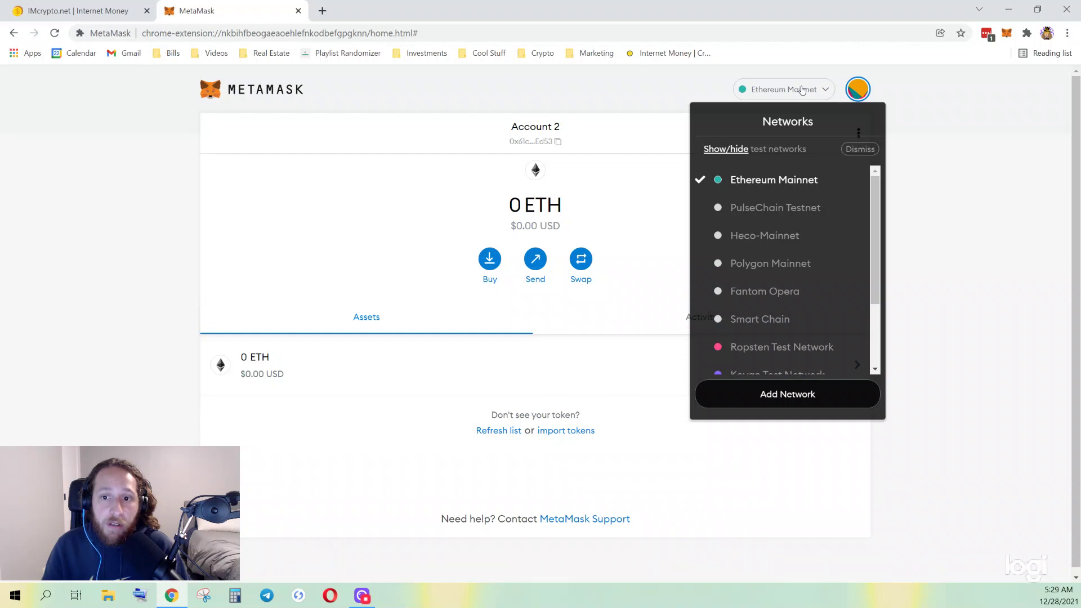
left_click(794, 318)
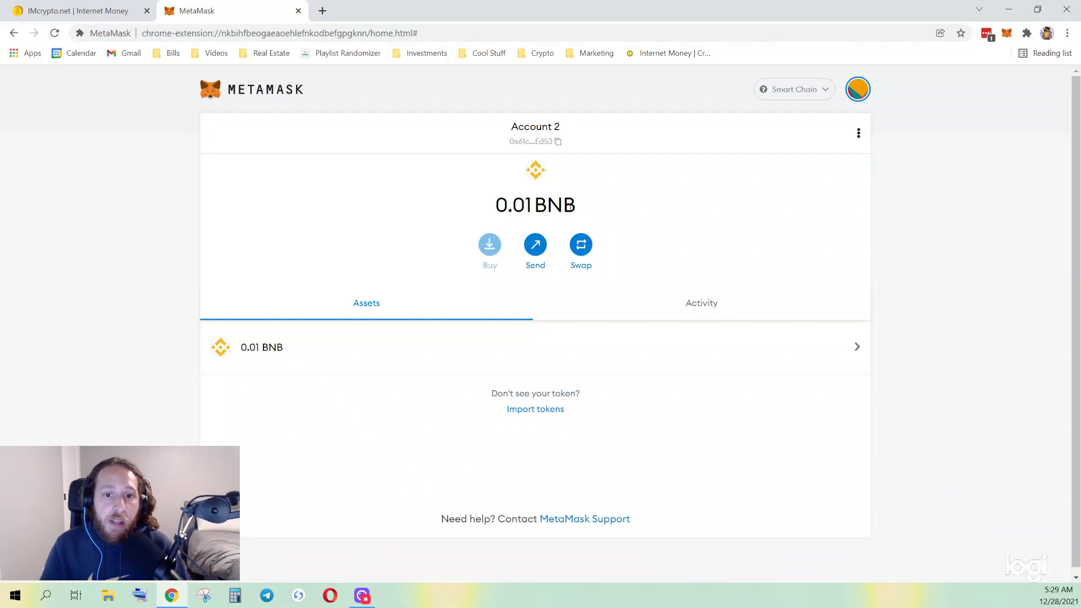
- Copy the account address and toggle the network list between Ethereum Mainnet and Smart Chain
left_click_drag(580, 211, 455, 207)
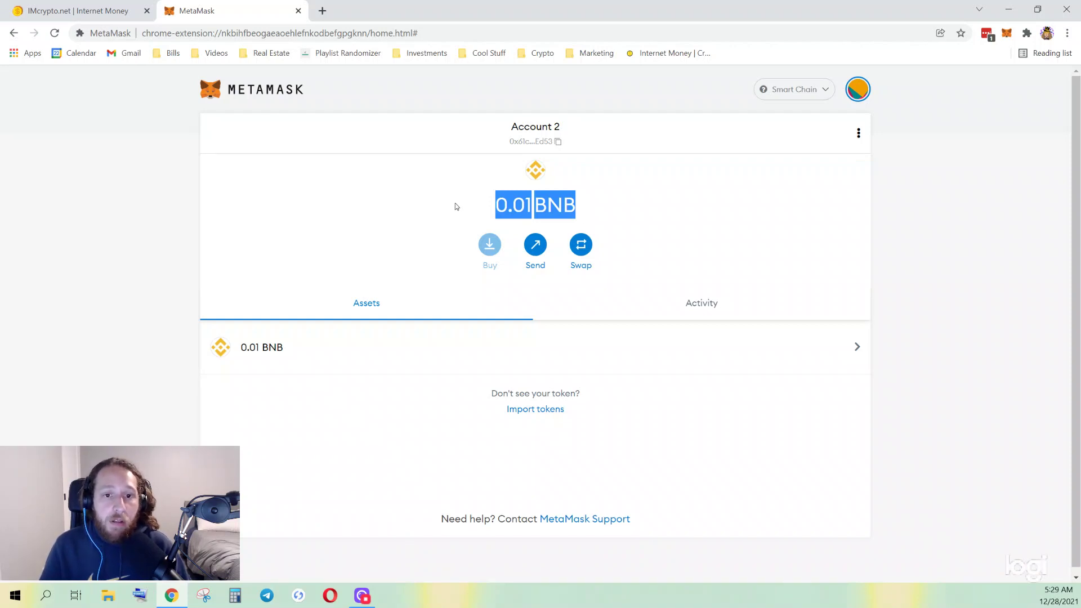
left_click(556, 145)
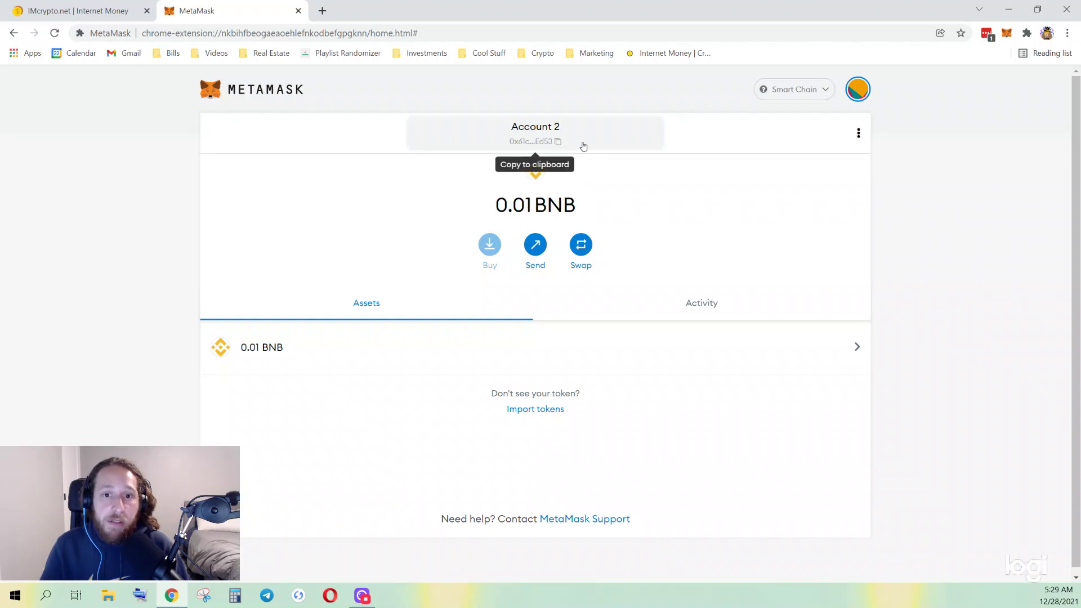
left_click(771, 94)
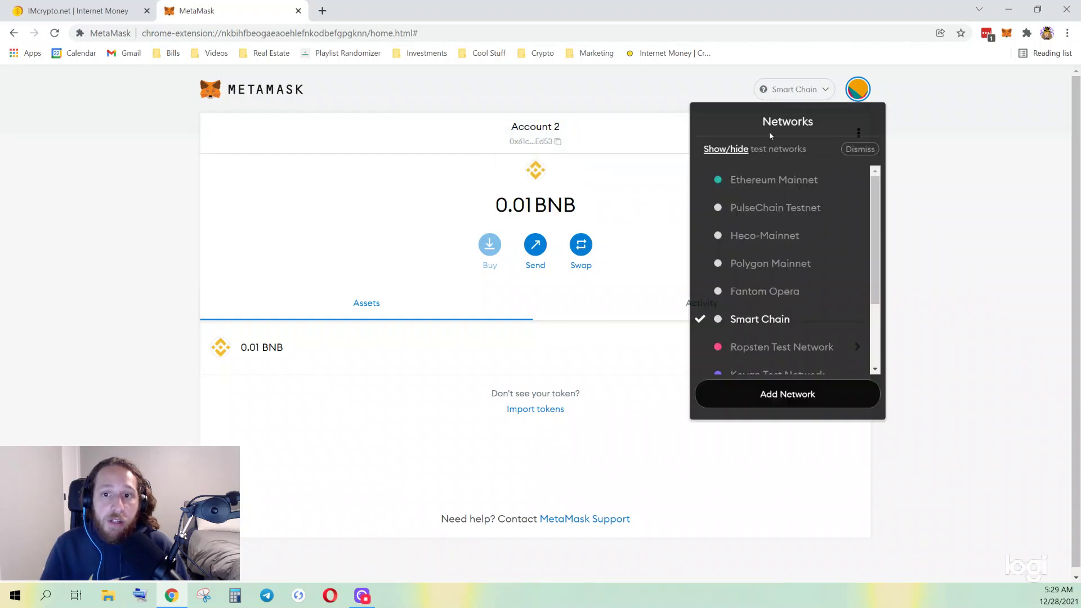
left_click(758, 180)
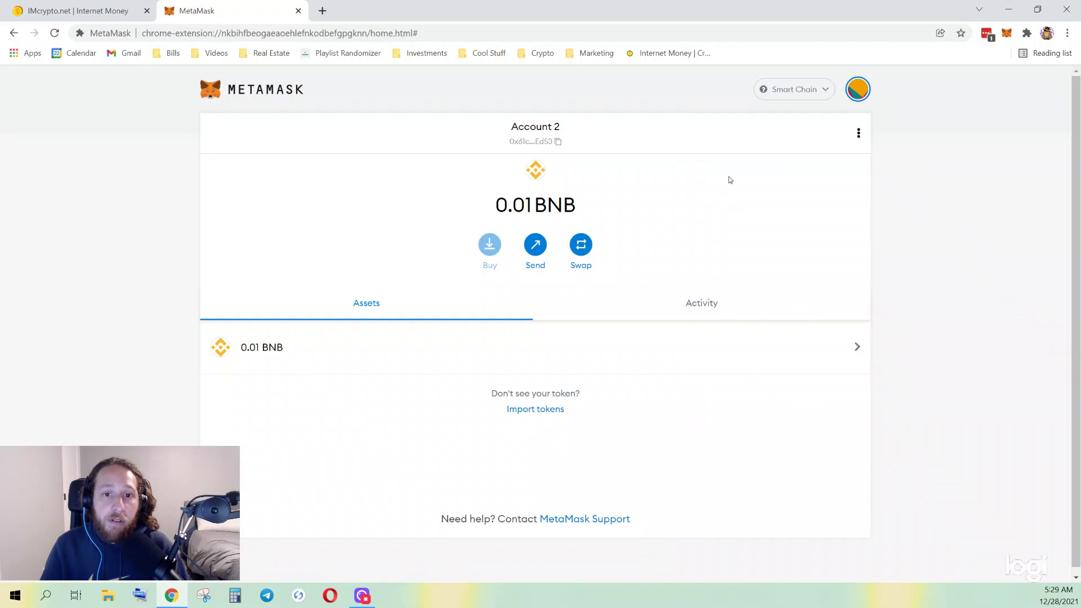
left_click(754, 92)
key("Escape")
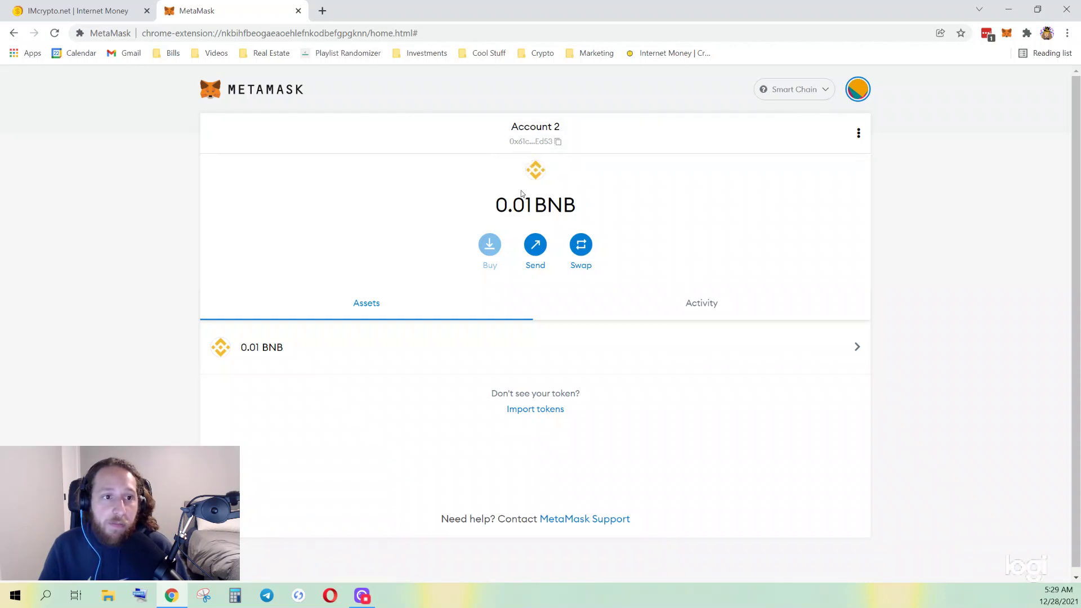
- Accept imcrypto.net's suggested IM token in MetaMask and return to the wallet home
left_click(106, 14)
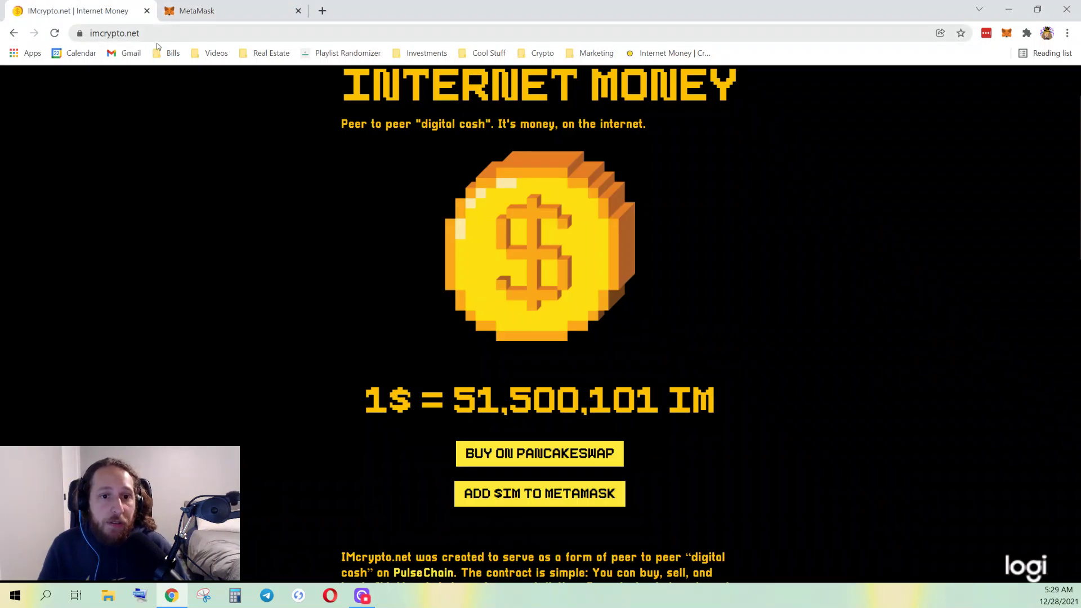
scroll(429, 164, "up", 2)
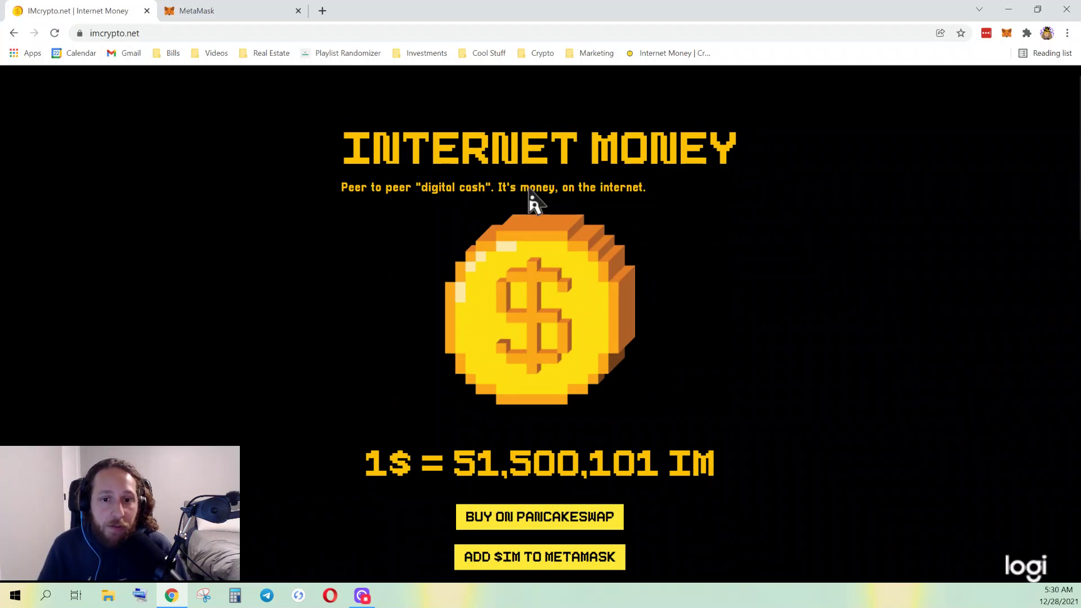
scroll(532, 202, "down", 1)
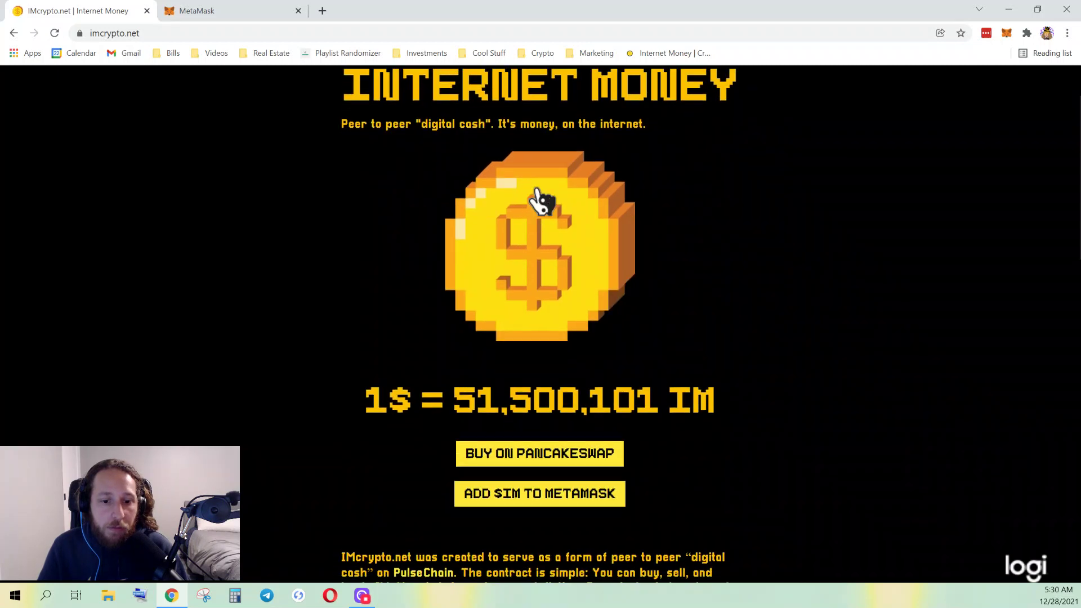
left_click(564, 506)
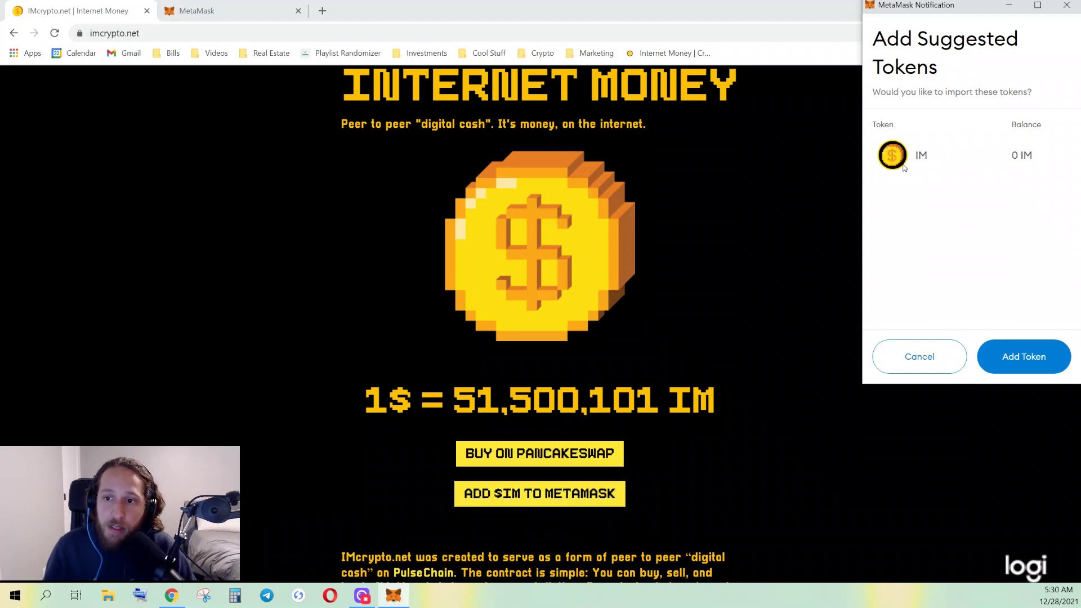
left_click(1014, 368)
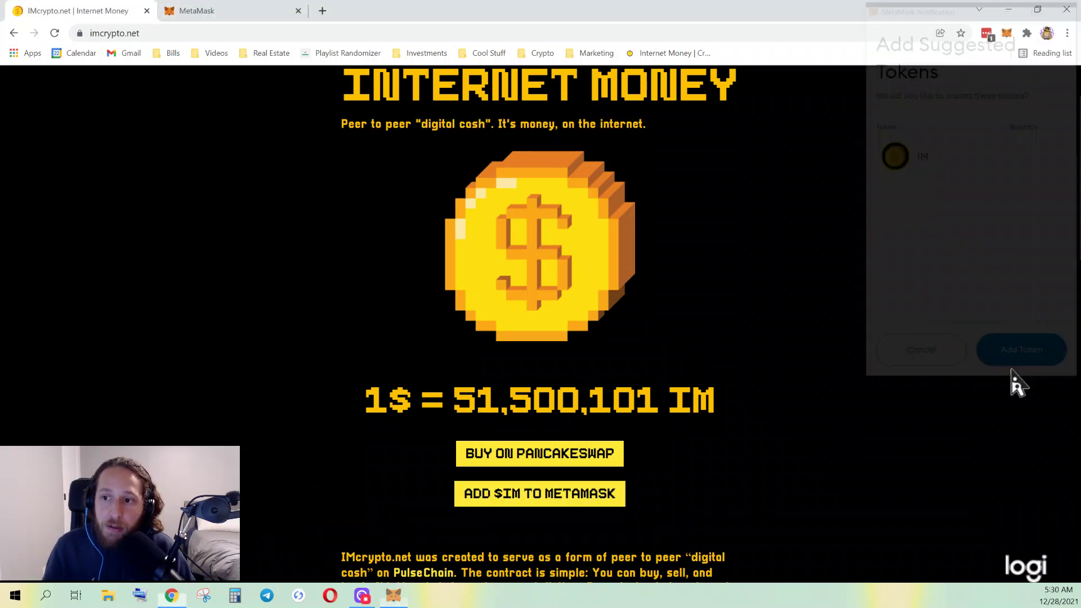
left_click(239, 4)
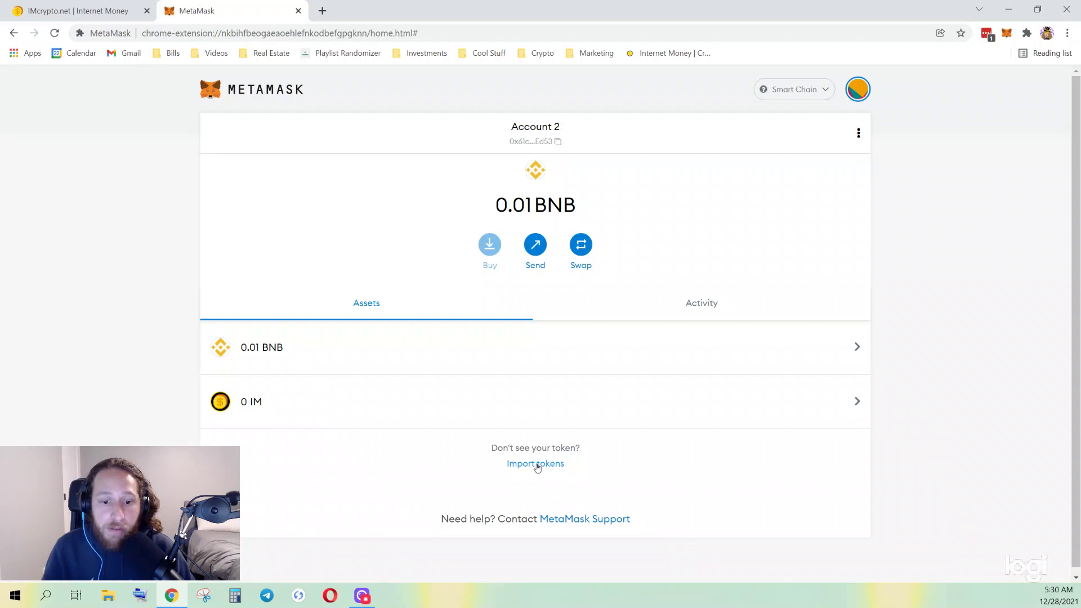
- Start a custom token import and paste the IM contract address
left_click(537, 467)
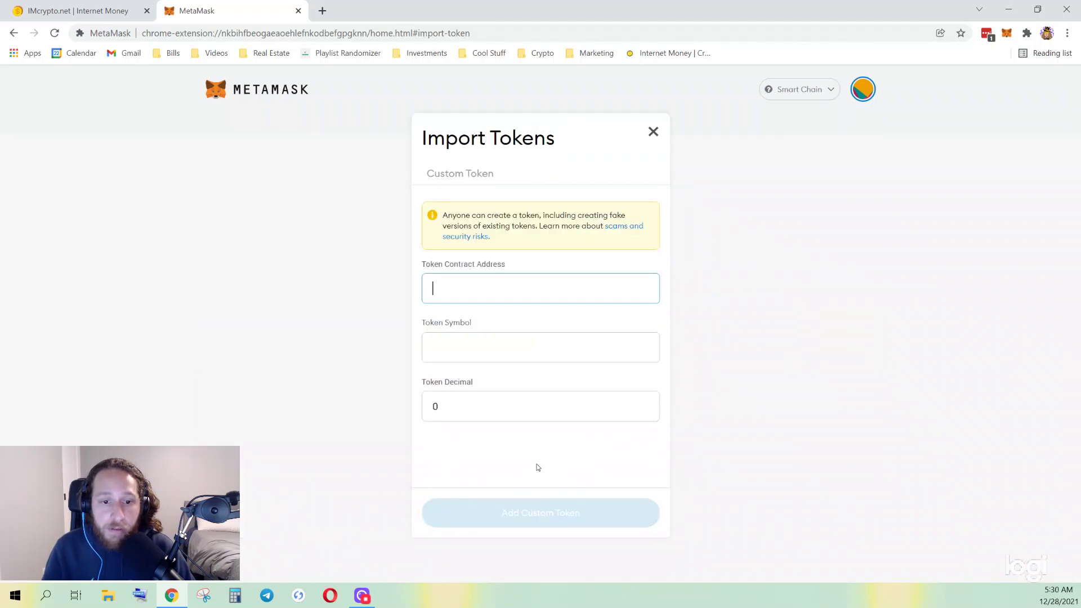
left_click(266, 596)
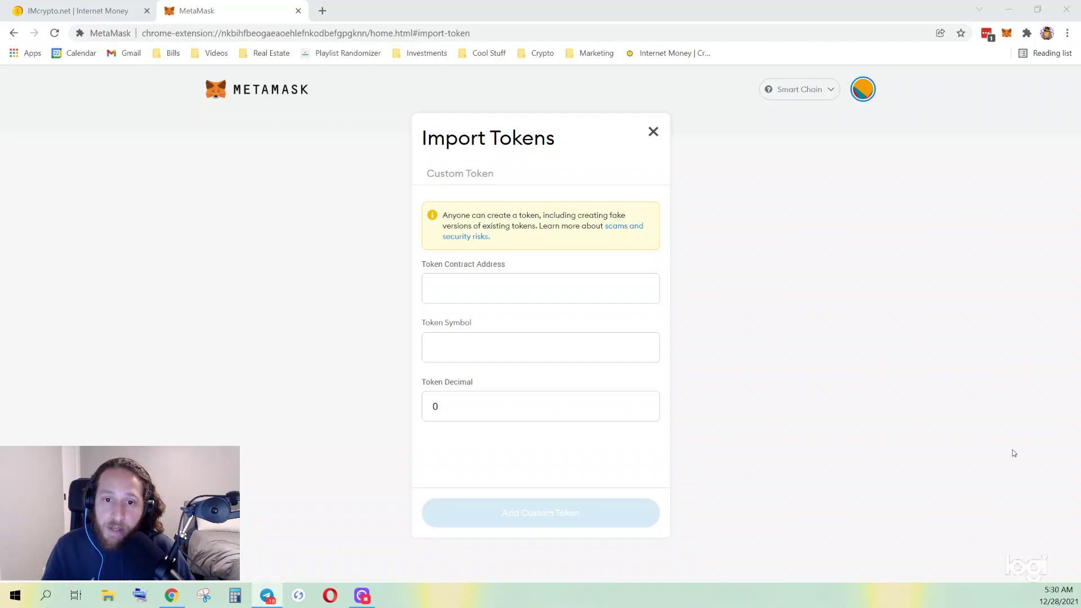
left_click(483, 278)
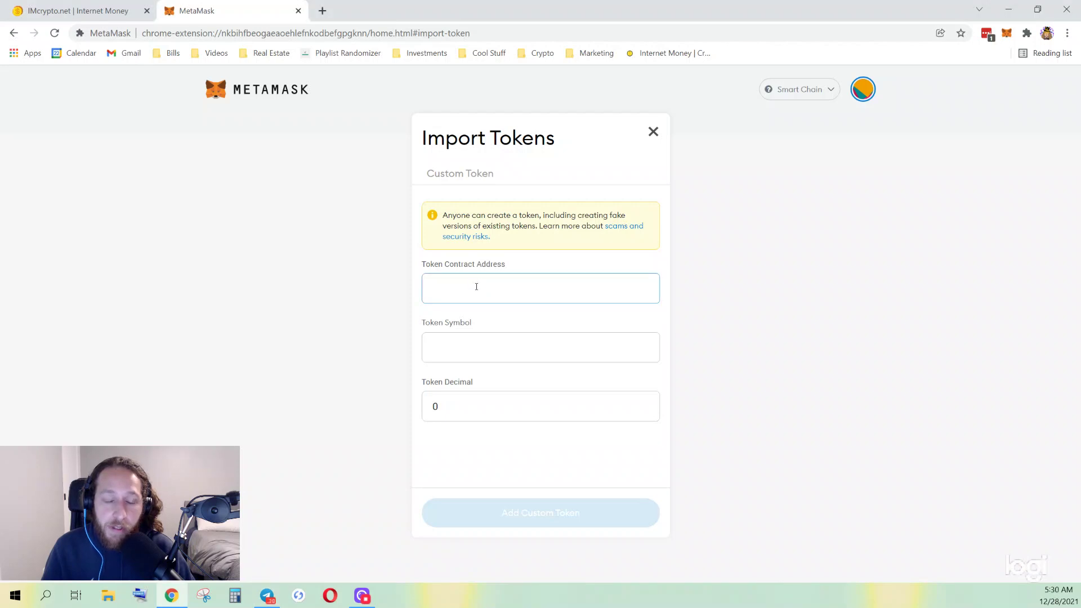
right_click(477, 287)
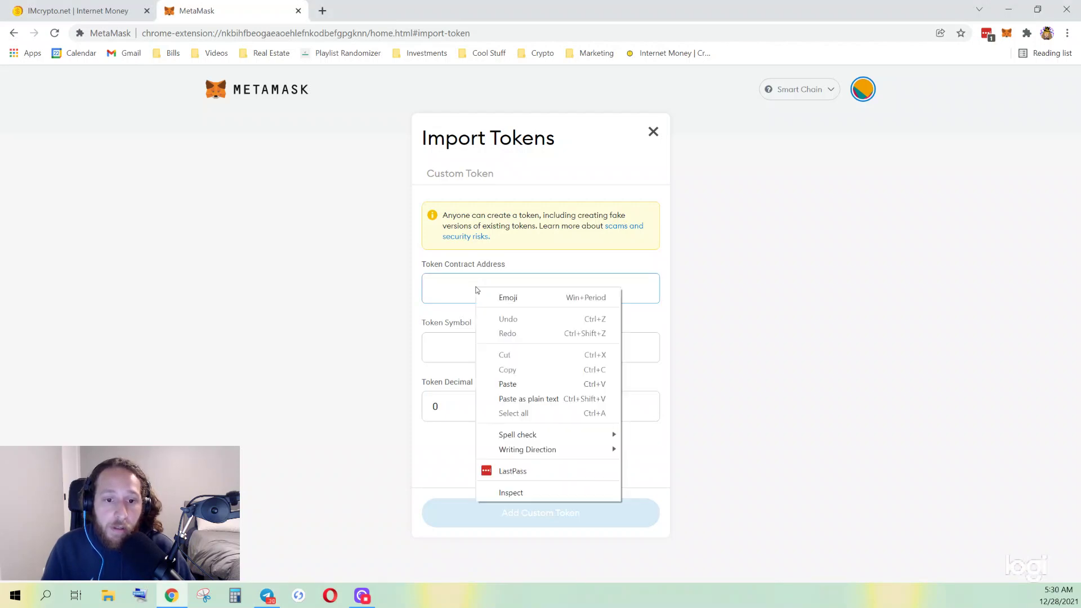
left_click(509, 383)
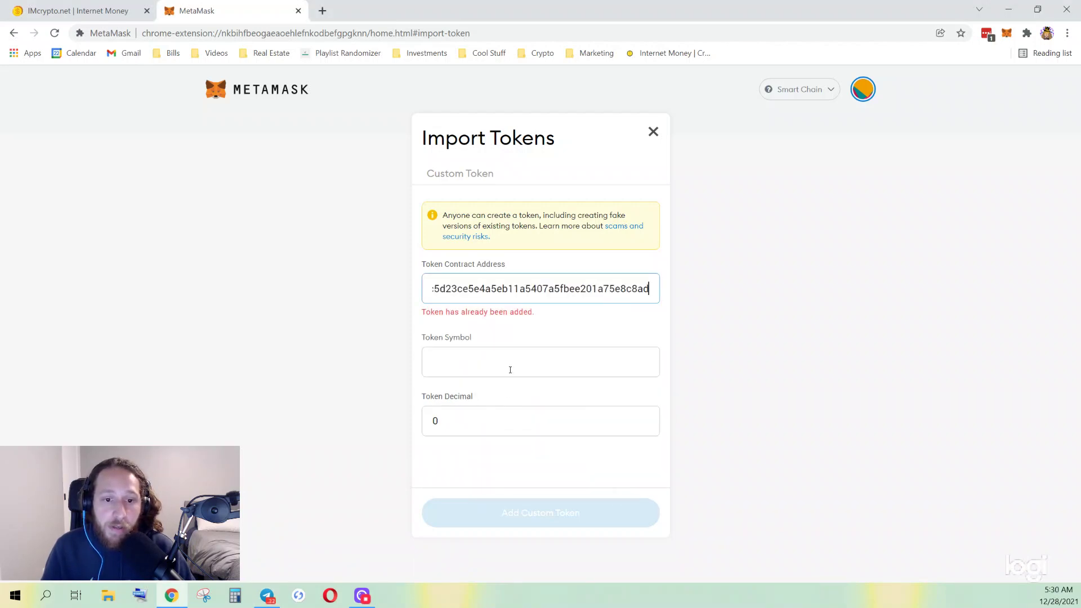
- Enter symbol IM and 18 decimals, confirm IM is already added, and return to the Internet Money page
left_click(490, 367)
type("IM")
key("Tab")
type("1")
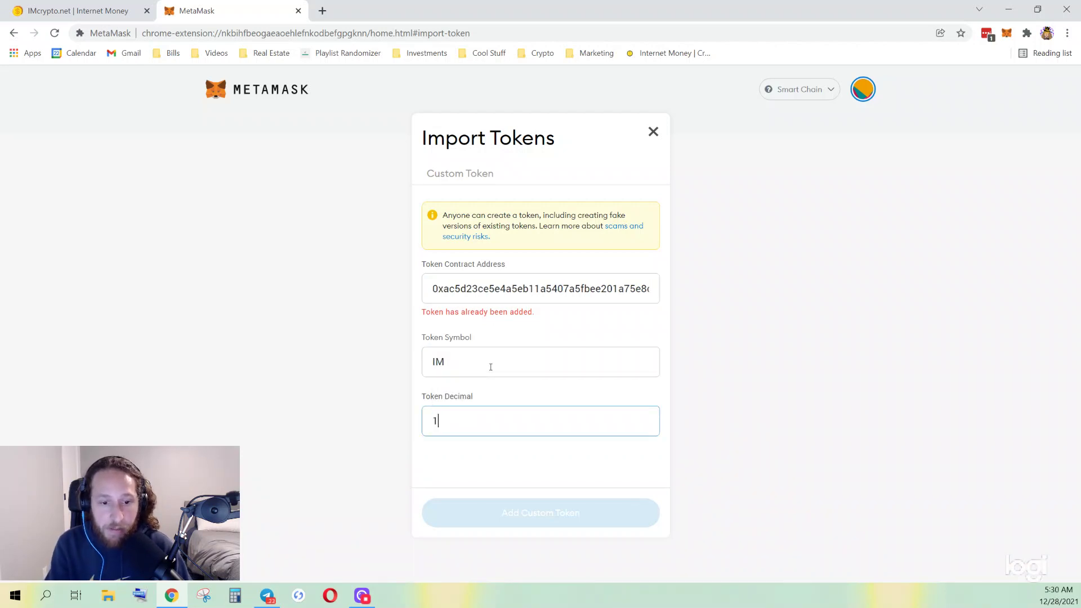
type("8")
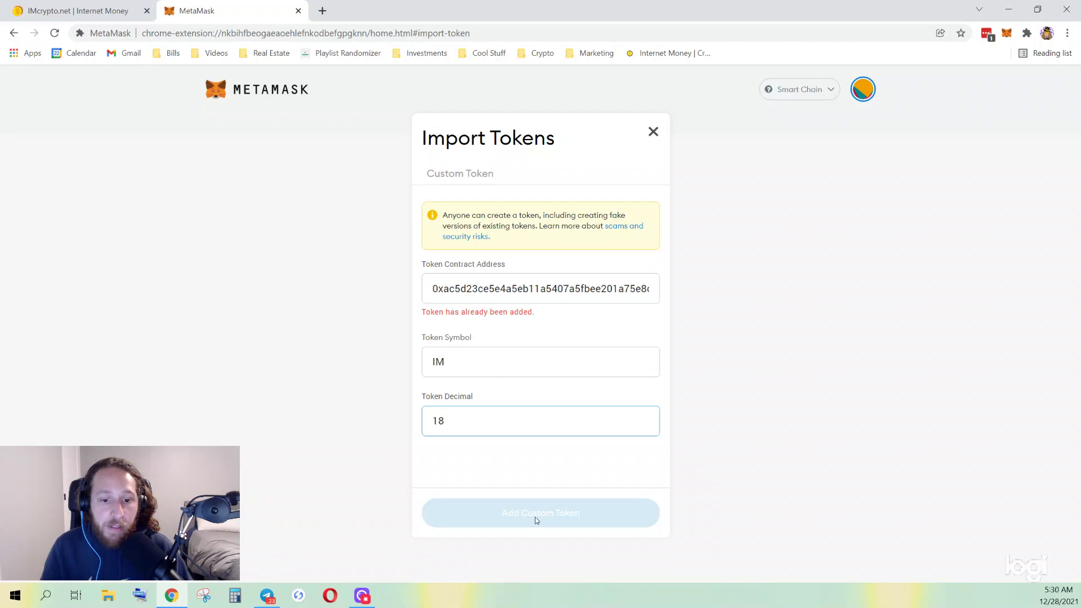
left_click(537, 520)
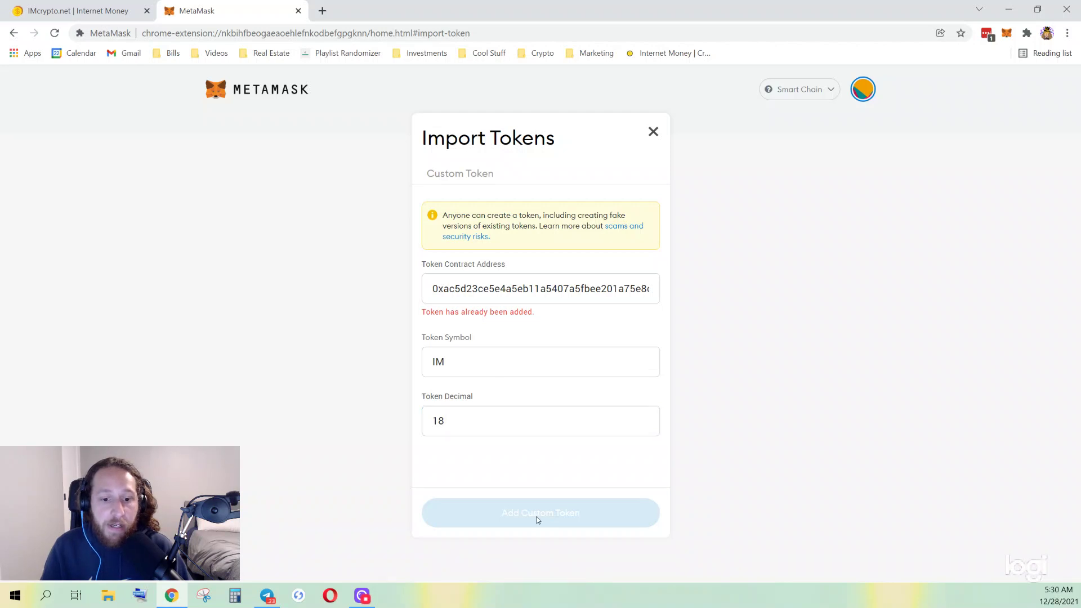
left_click(654, 132)
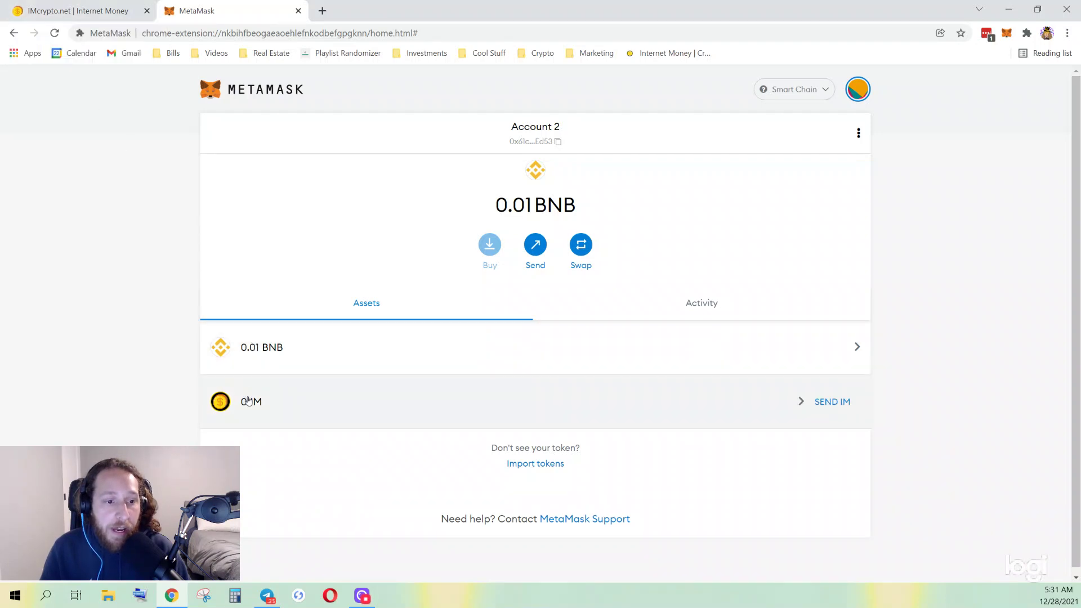
left_click(84, 13)
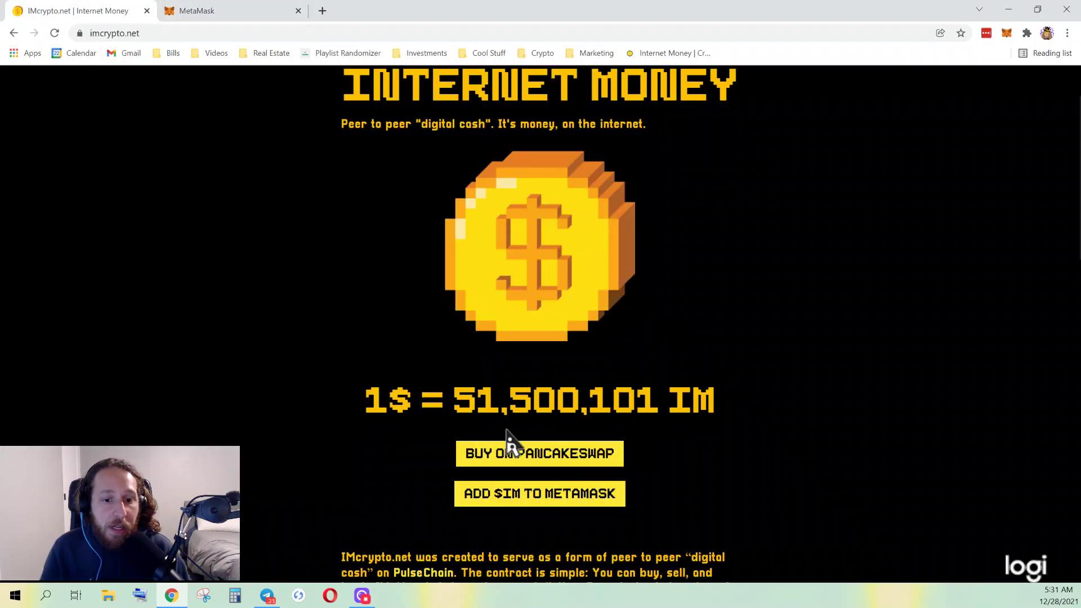
scroll(531, 426, "up", 1)
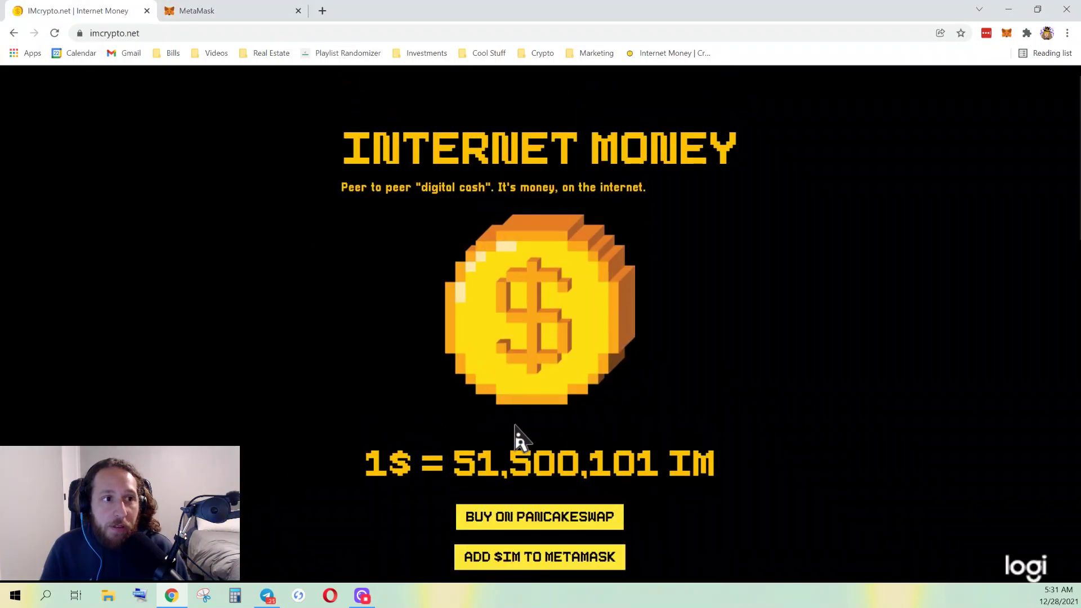
- Launch PancakeSwap from BUY ON PANCAKESWAP, acknowledge the risk warning and import the Internet Money token
left_click(558, 522)
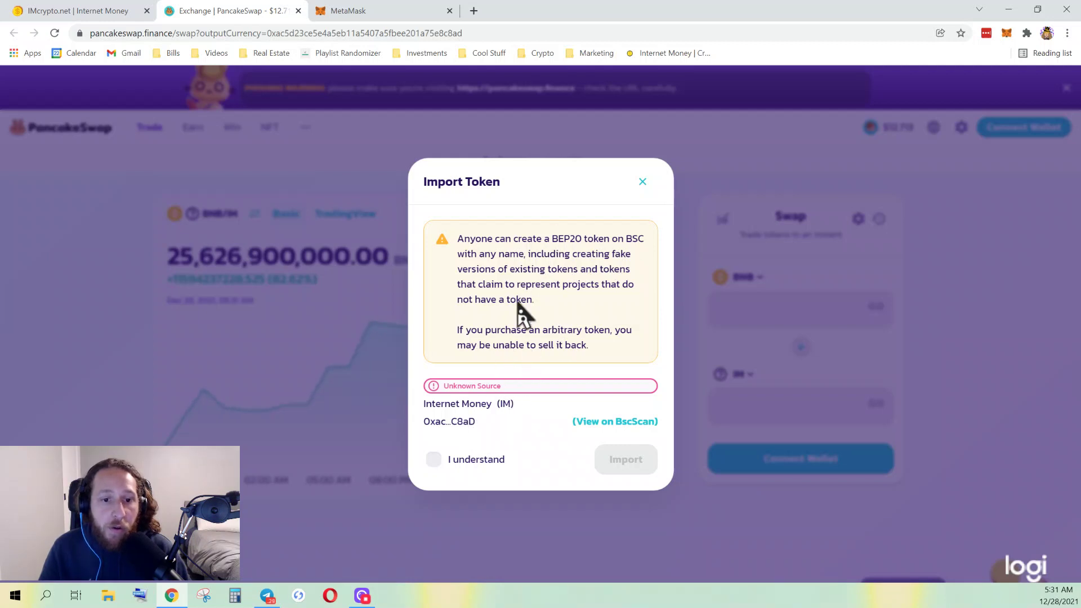
left_click_drag(582, 247, 557, 253)
left_click(557, 240)
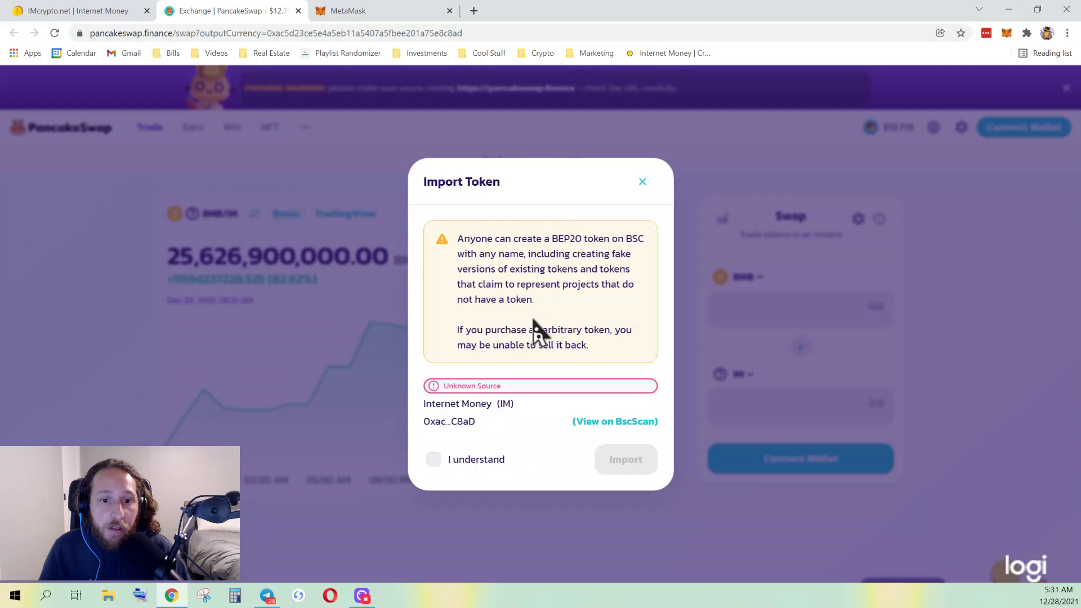
left_click(438, 462)
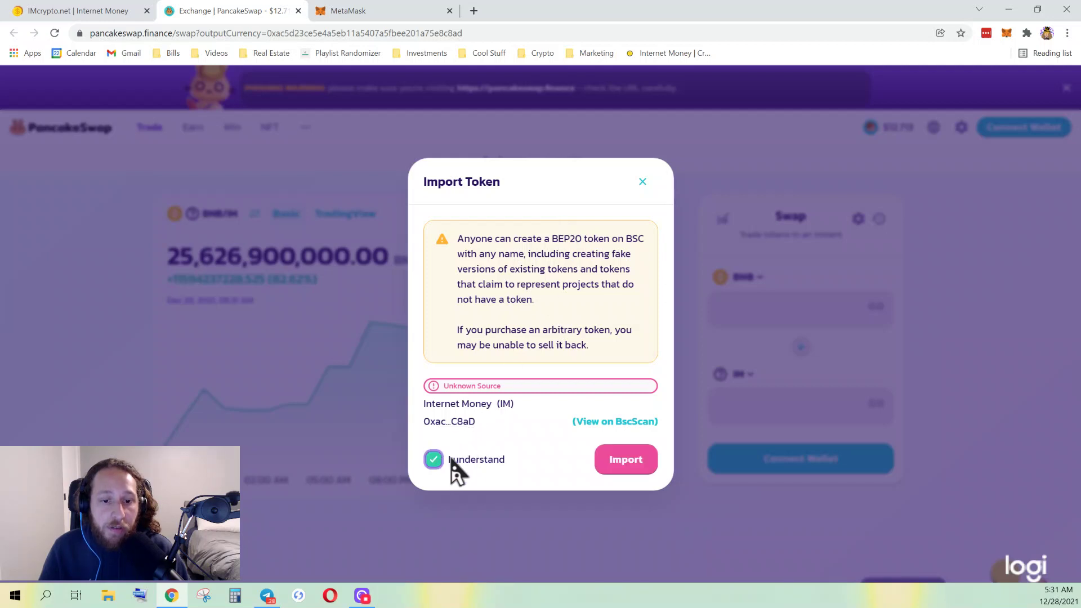
left_click(626, 461)
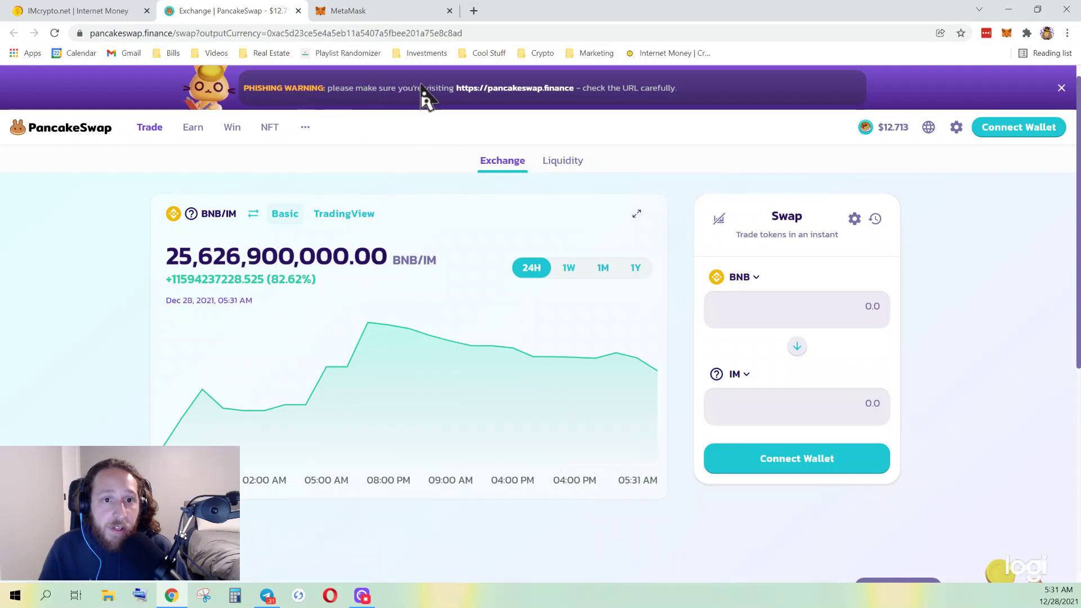
left_click_drag(456, 92, 574, 91)
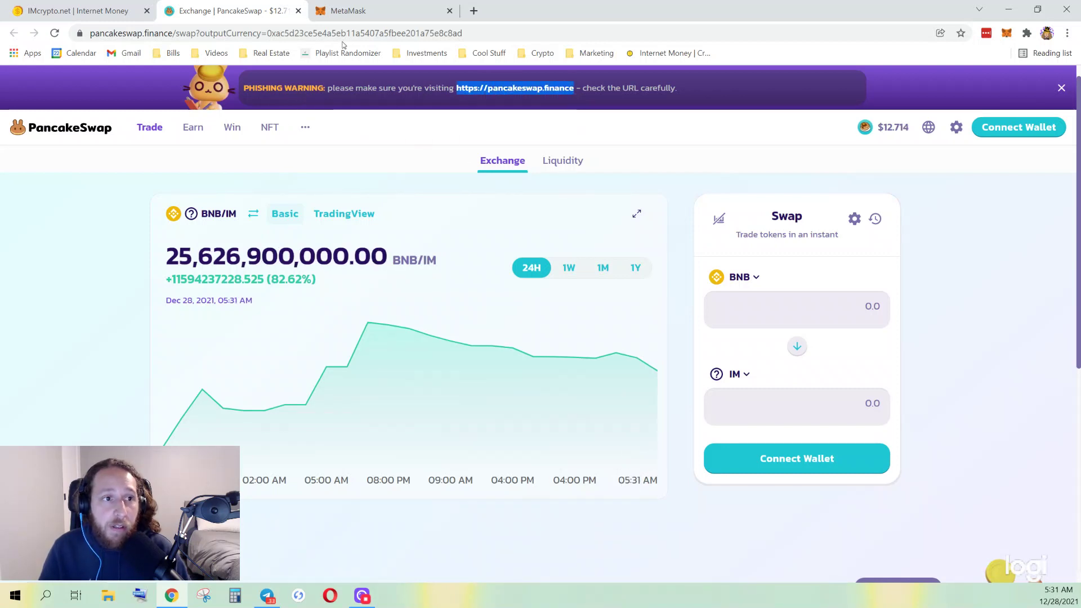
left_click_drag(197, 33, 91, 34)
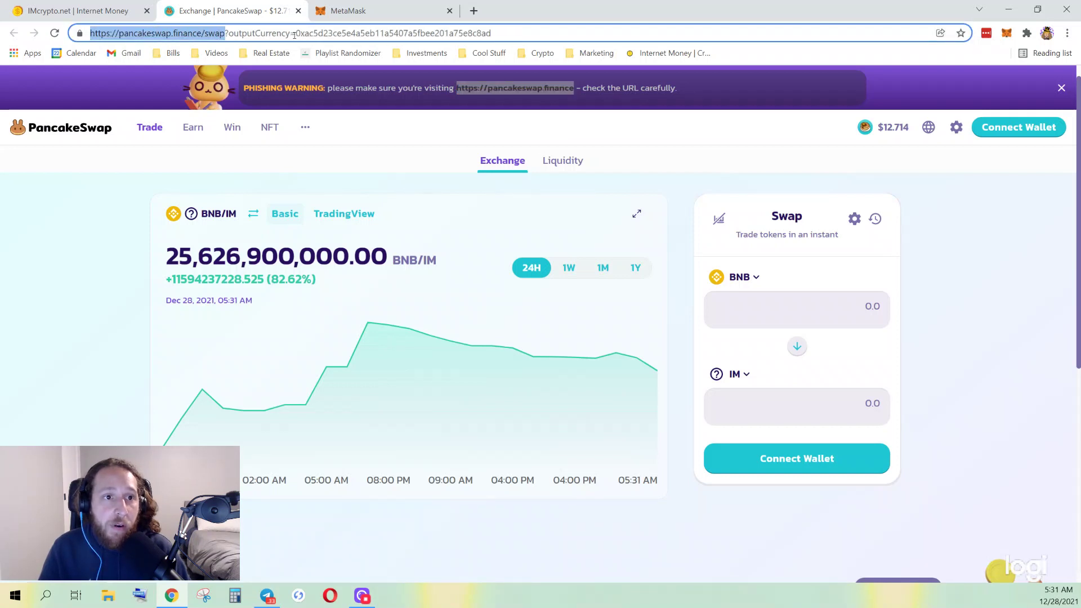
left_click_drag(294, 33, 492, 33)
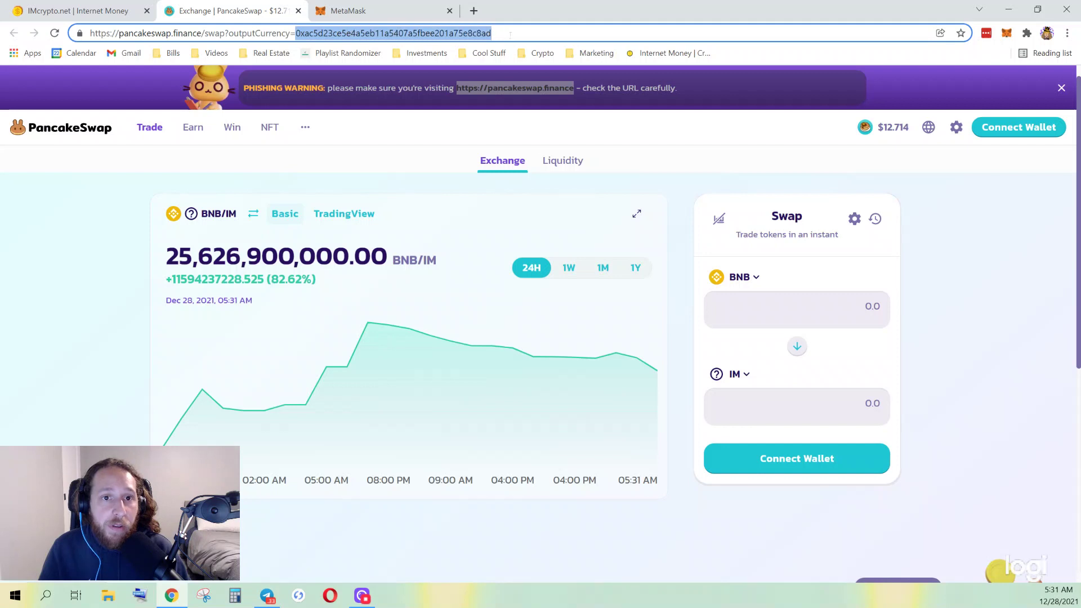
left_click(696, 198)
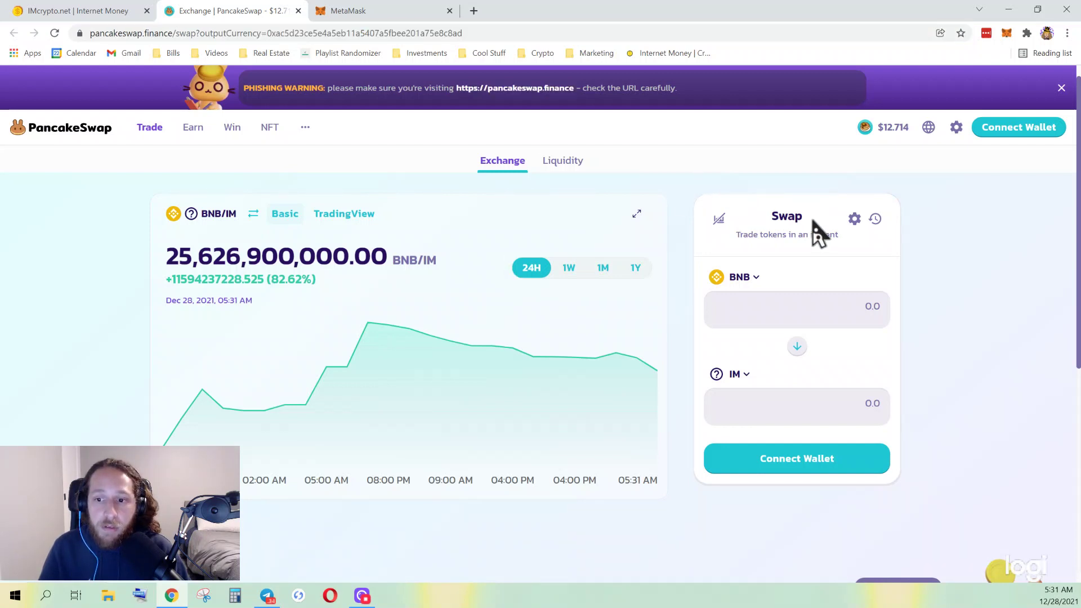
left_click_drag(466, 33, 271, 33)
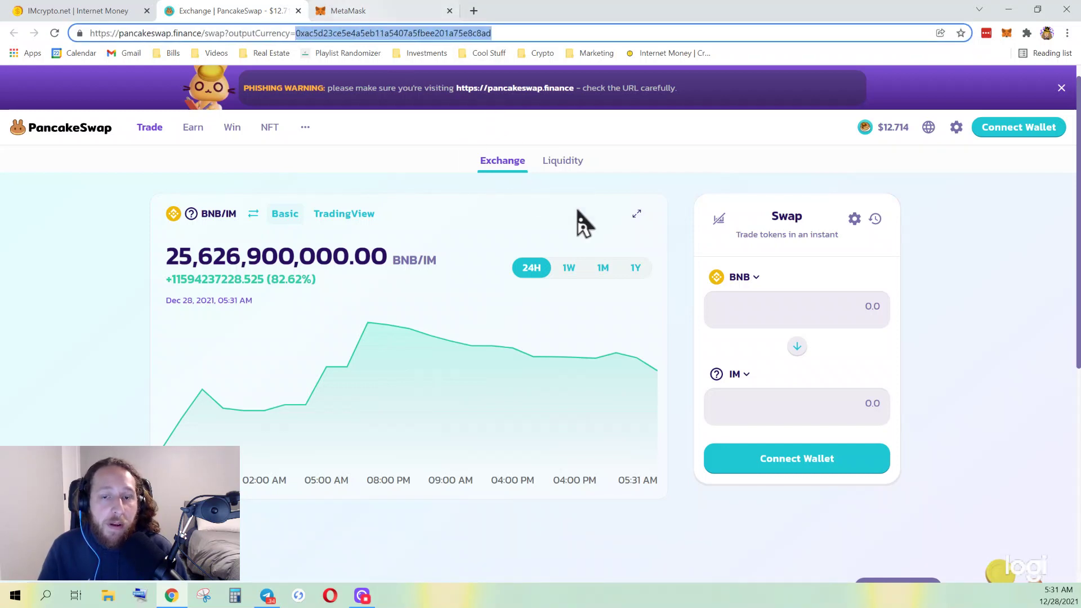
left_click(949, 269)
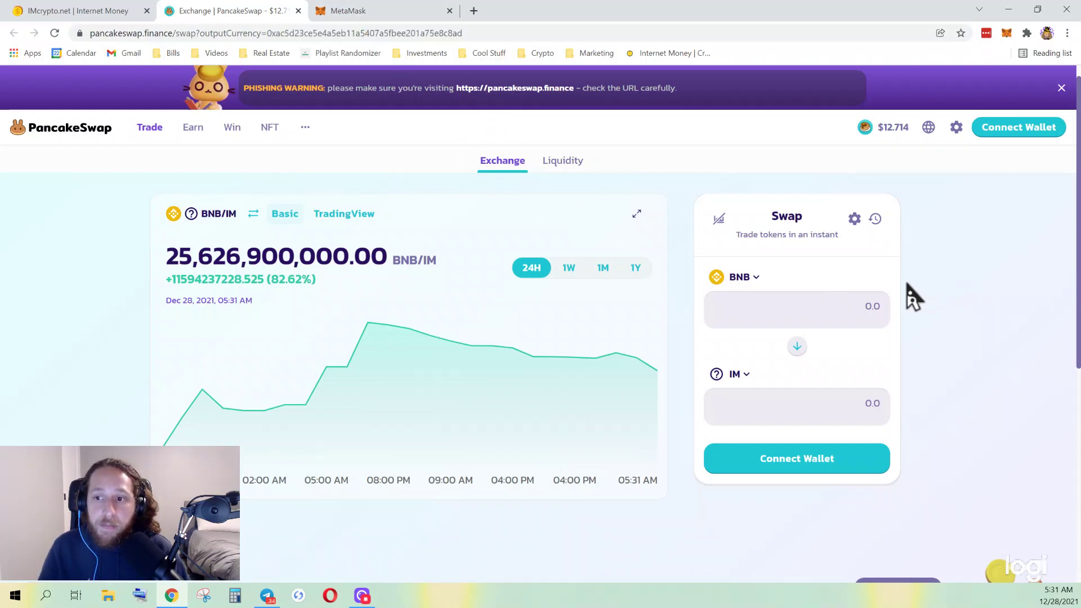
- Connect the MetaMask wallet to PancakeSwap so the swap panel shows 0.01 BNB and 0 IM
left_click(1023, 141)
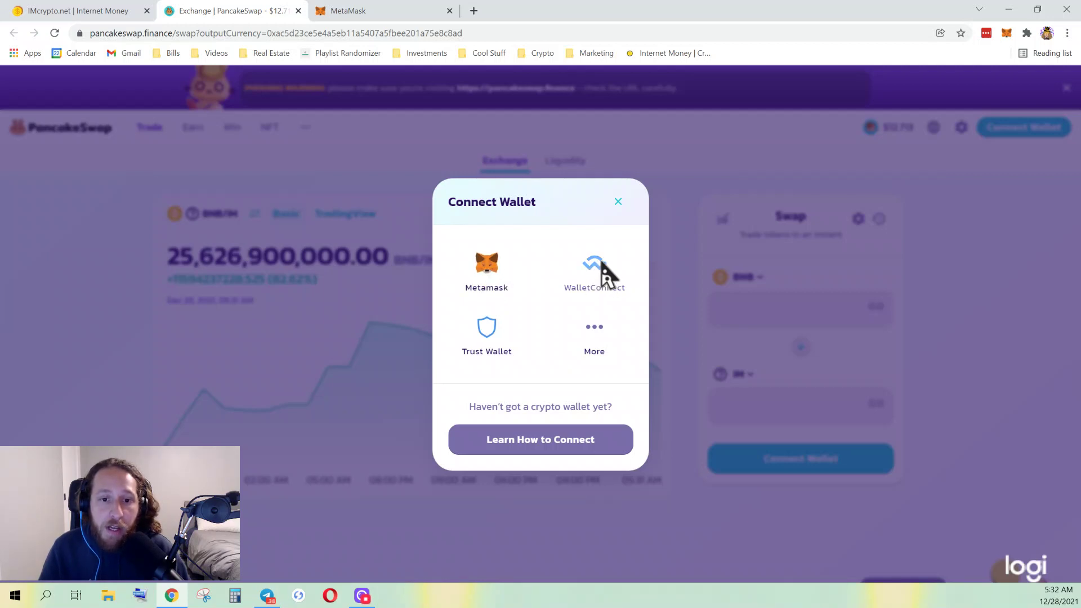
left_click(487, 272)
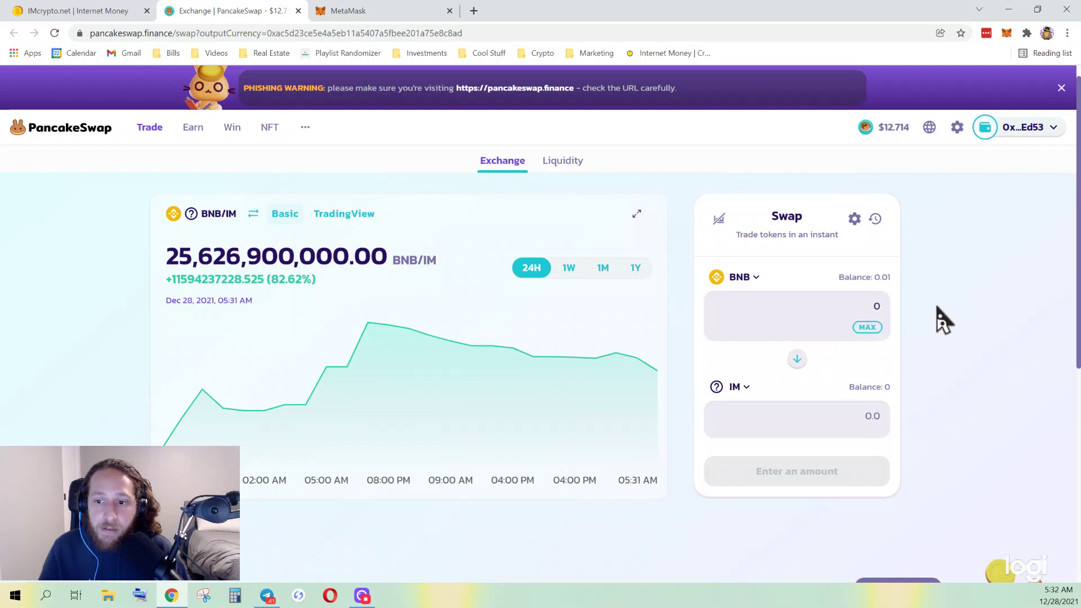
- Enter 0.01 BNB to spend, quoted at 274,375,000 IM, and bring up the Confirm Swap dialog
left_click(886, 307)
type(".01")
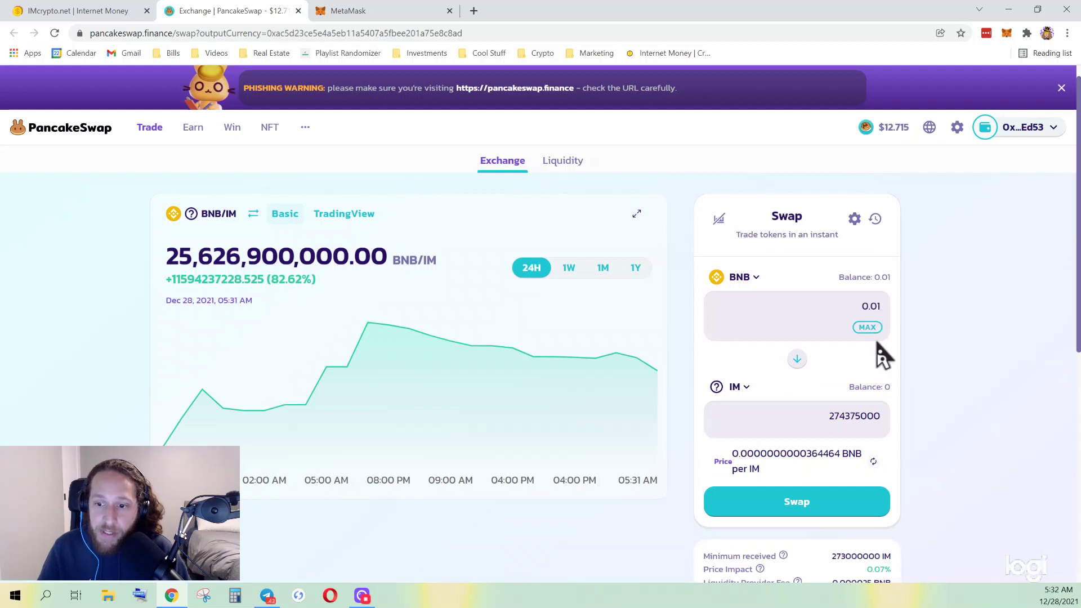
left_click_drag(831, 423, 881, 428)
left_click(866, 365)
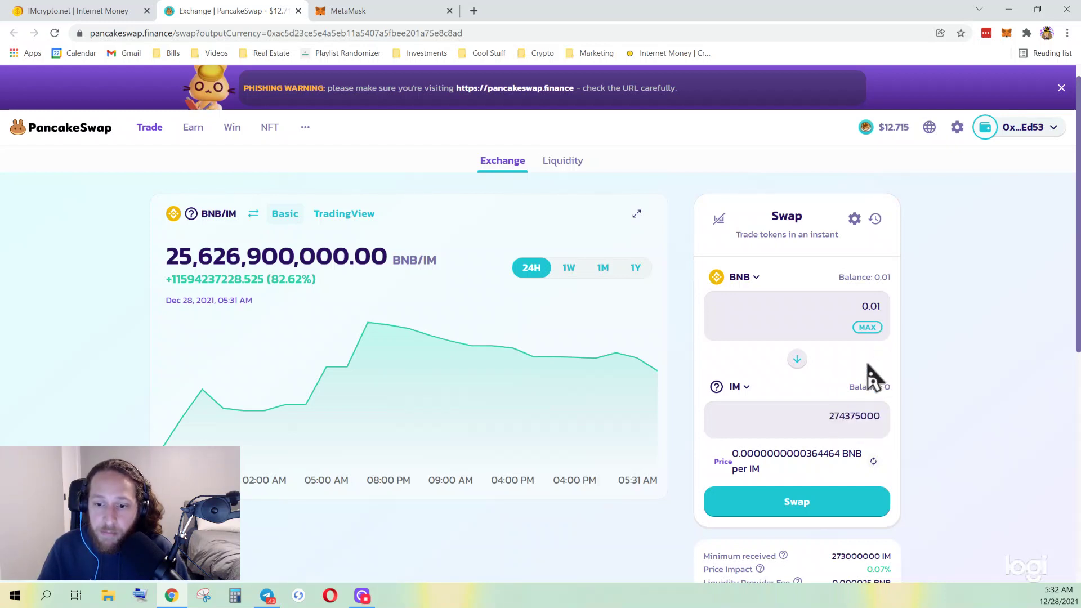
scroll(844, 505, "down", 2)
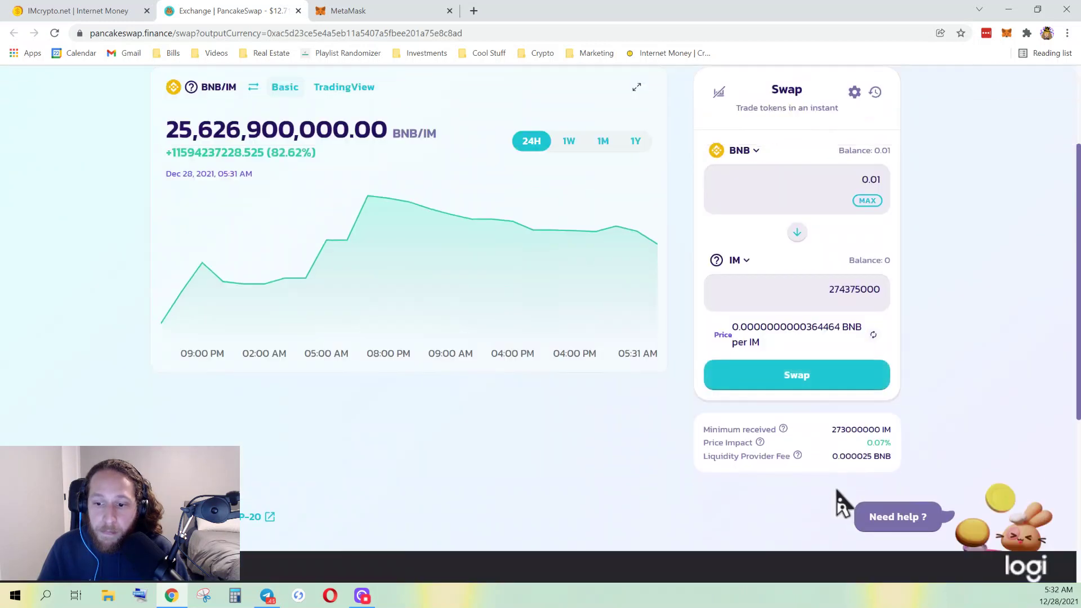
left_click(825, 378)
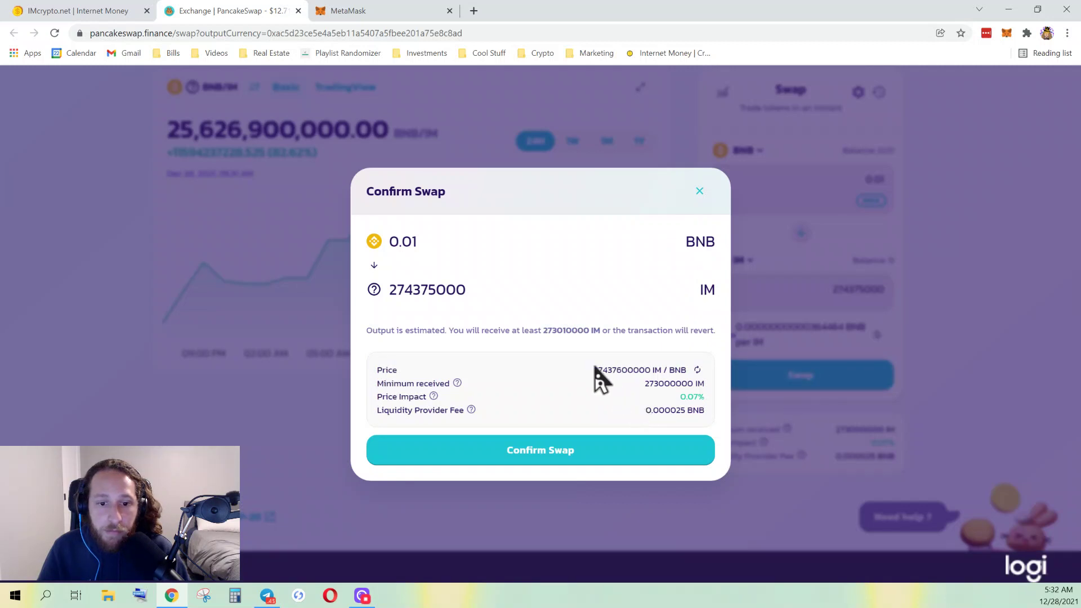
- Confirm the 0.01 BNB swap, reject MetaMask's insufficient-funds transaction and dismiss the rejection notice
left_click(569, 456)
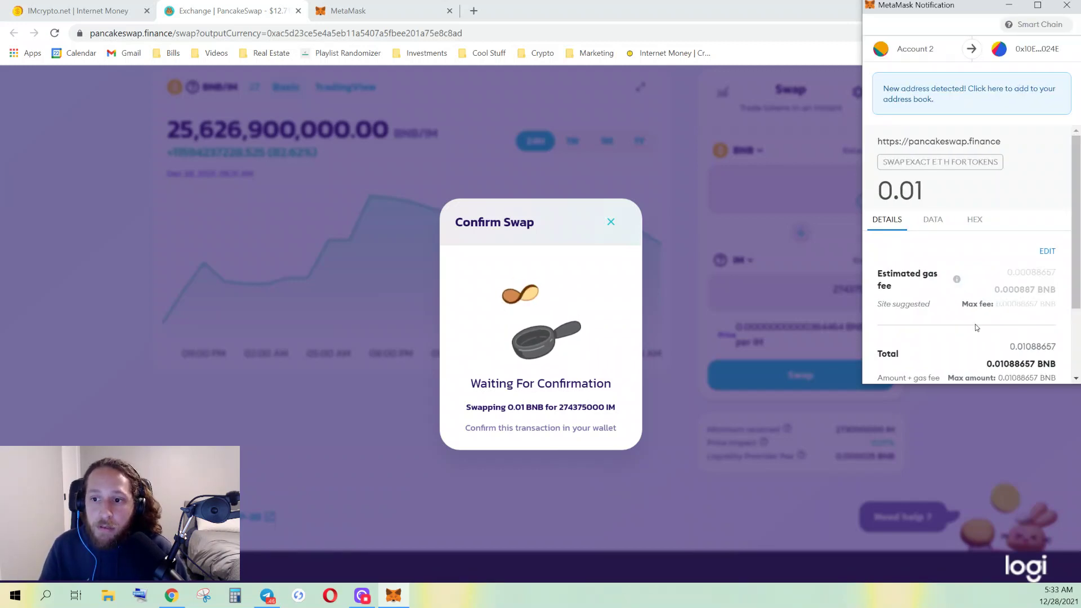
scroll(976, 327, "down", 2)
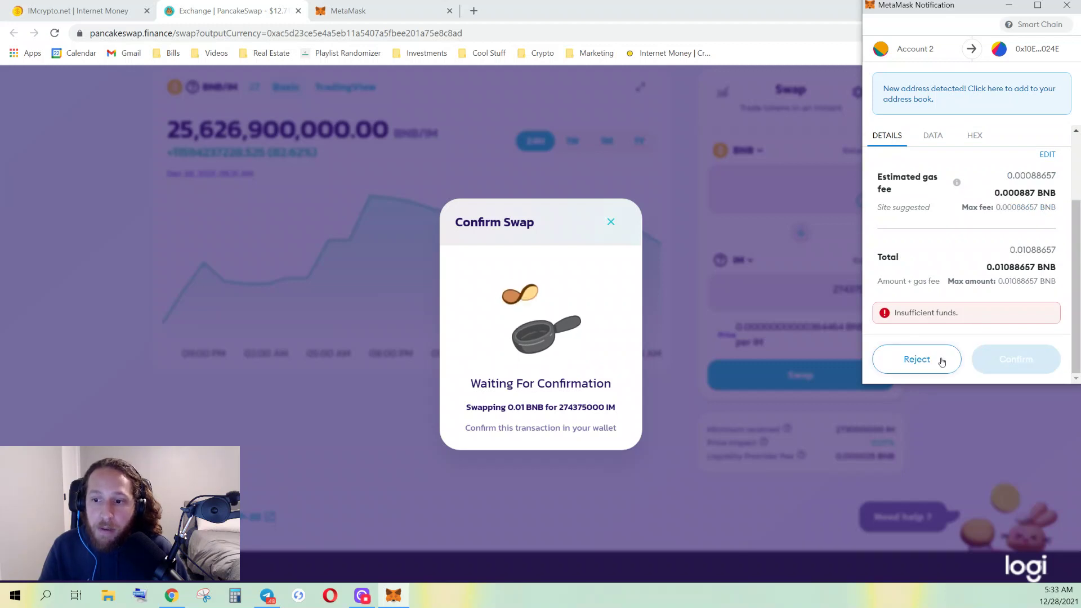
left_click(942, 362)
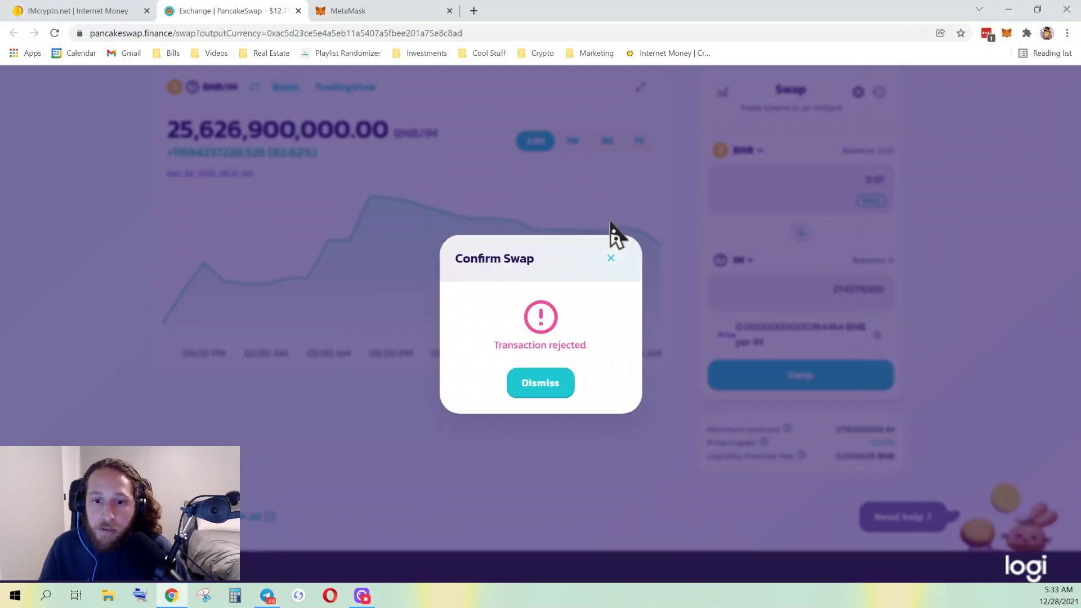
left_click(618, 249)
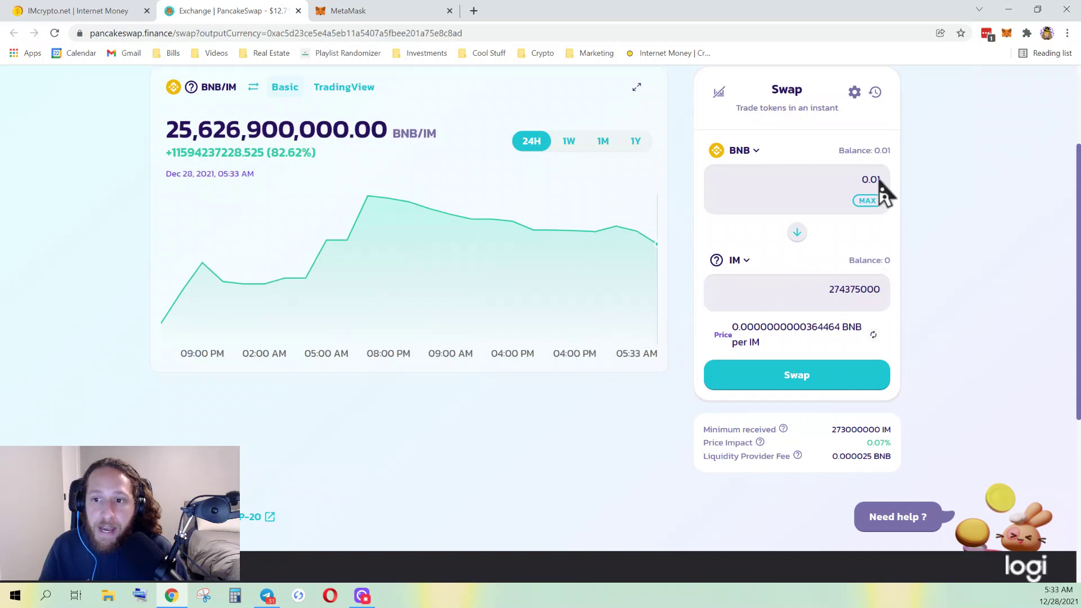
- Reduce the BNB amount to 0.007 and confirm the swap for about 192 million IM
key("BackSpace")
type("0")
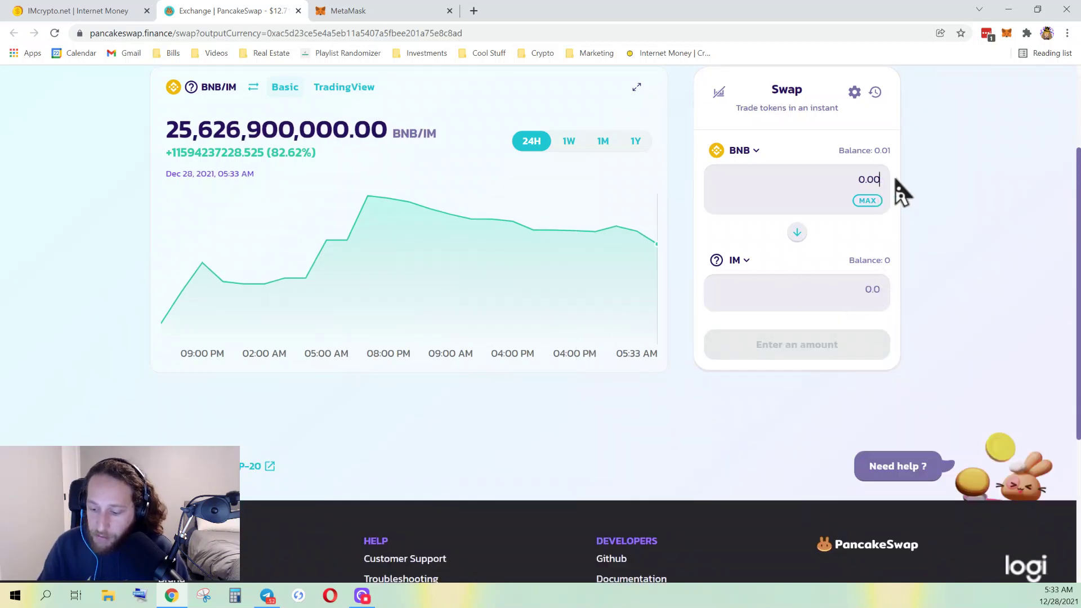
type("8")
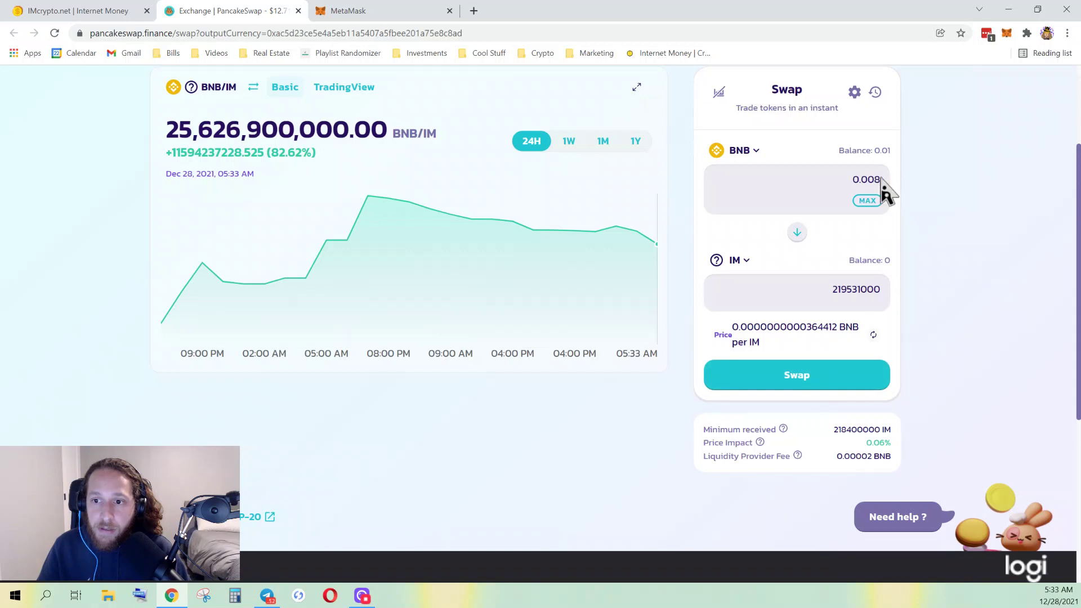
key("BackSpace")
type("7")
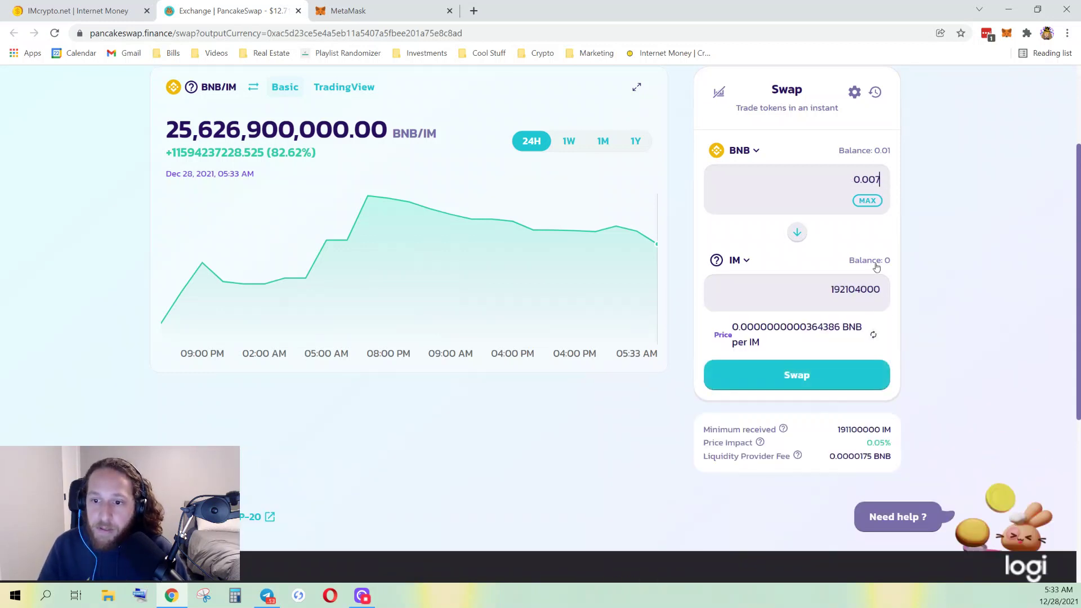
left_click(816, 379)
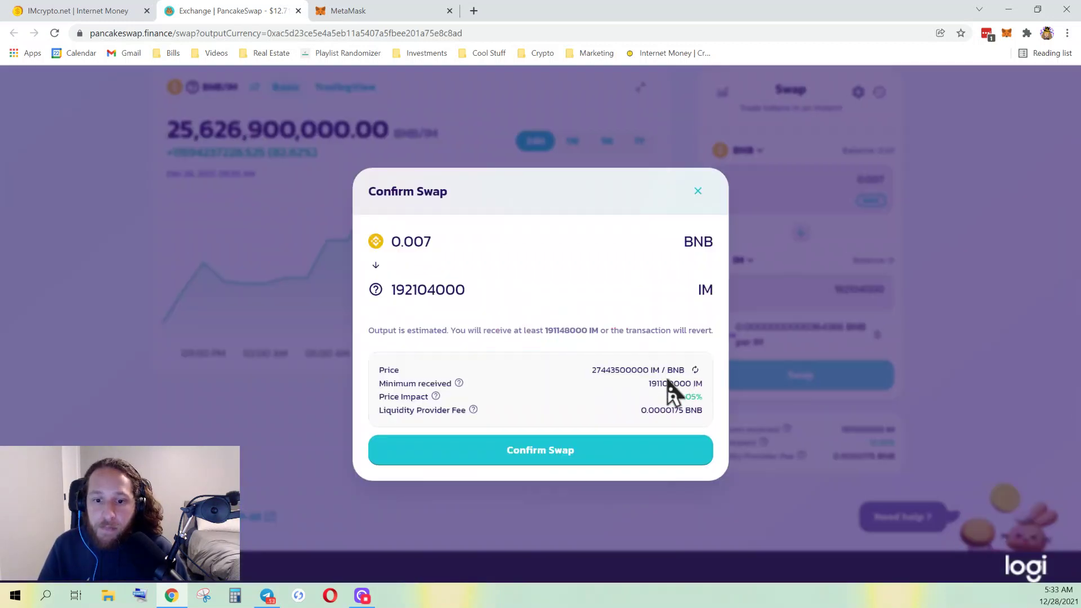
left_click(622, 464)
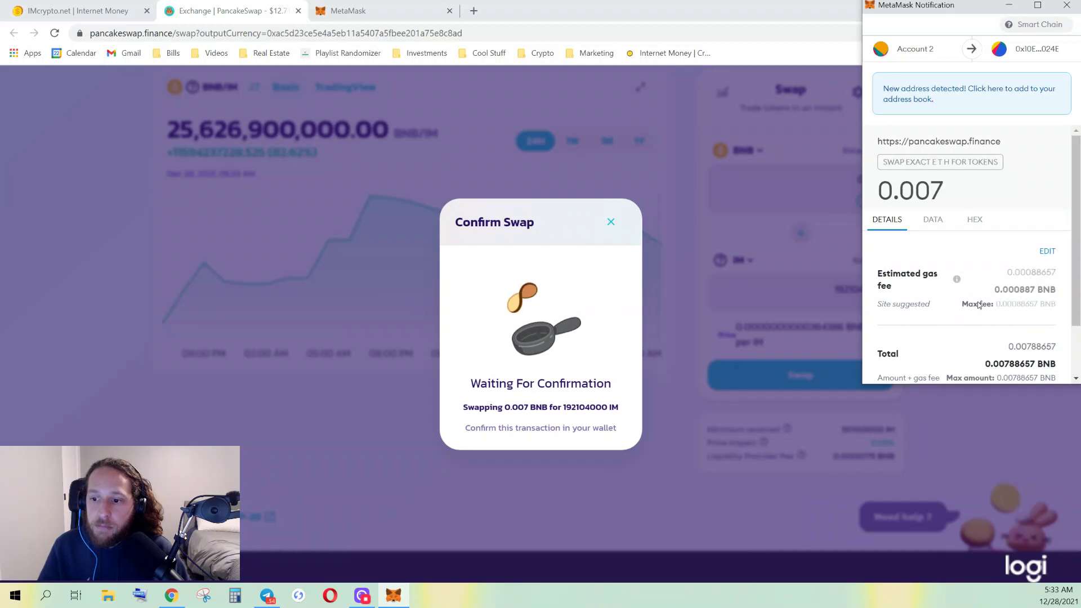
scroll(978, 301, "down", 2)
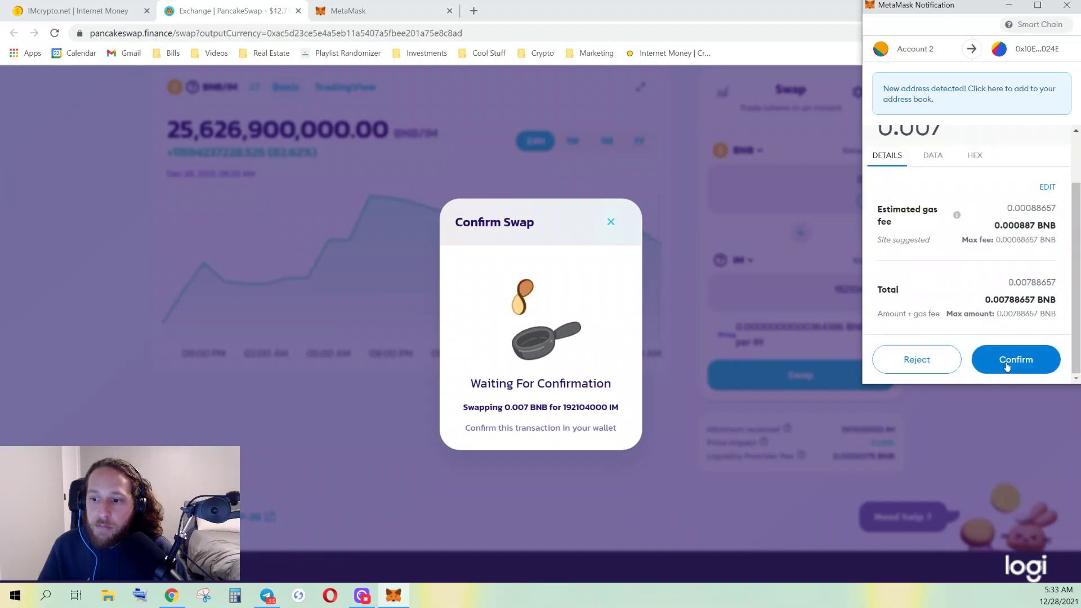
- Approve the transaction in MetaMask, add IM to the wallet and close the submitted dialog
left_click(1007, 362)
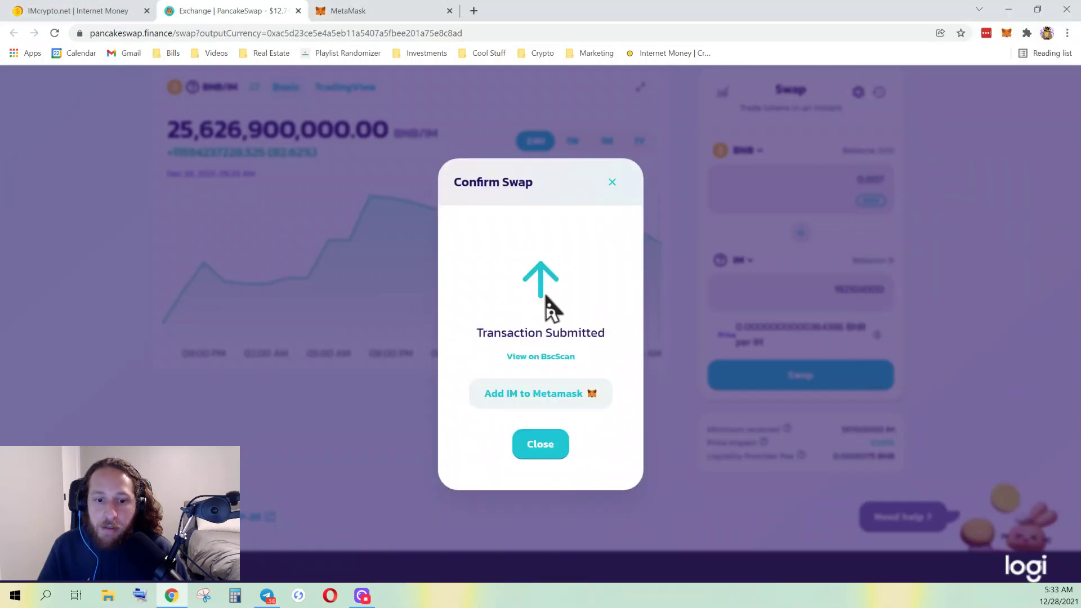
left_click(566, 395)
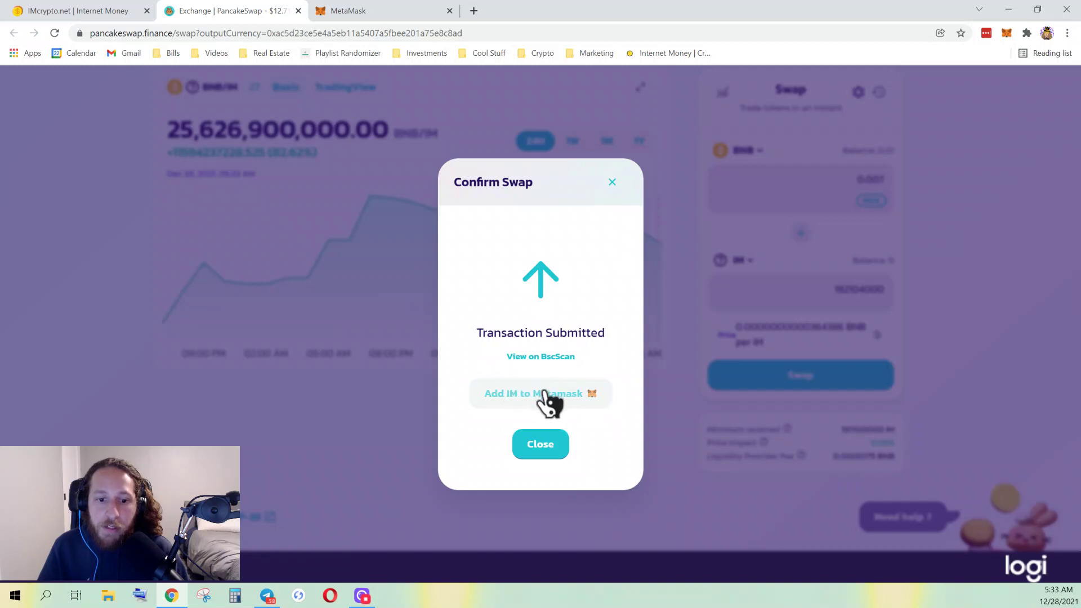
left_click(551, 452)
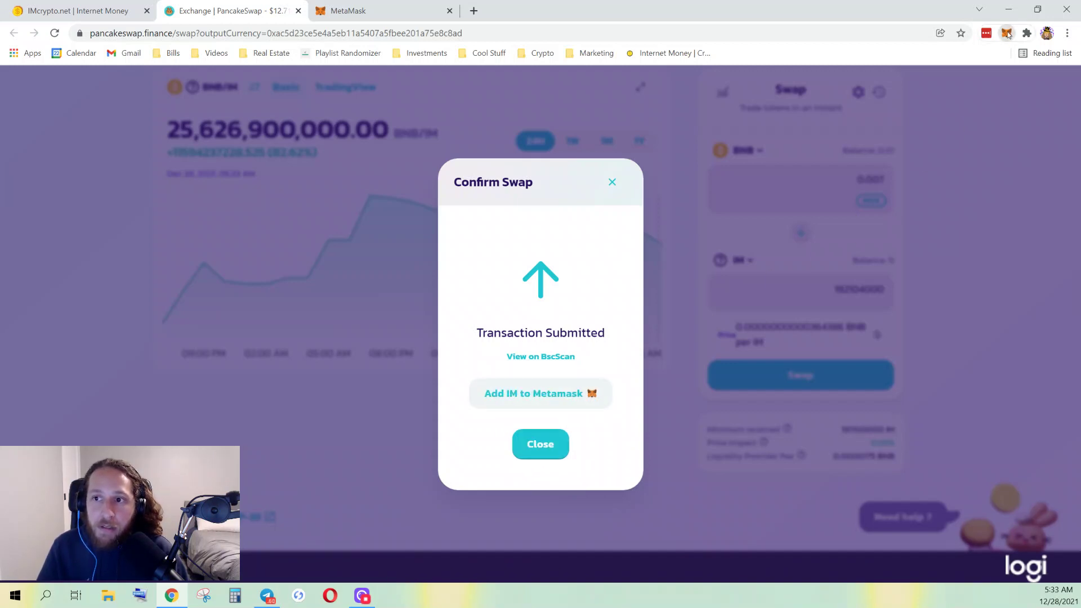
- Return to MetaMask to see the balance update to 192104208.261 IM alongside 0.0023 BNB
left_click(402, 4)
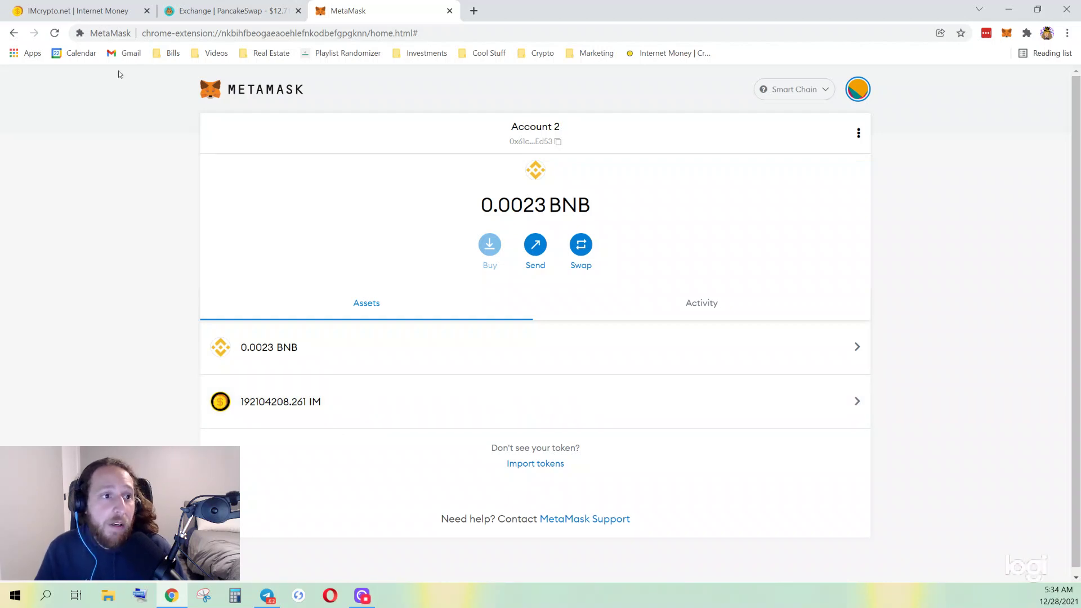
- Switch to the IMcrypto.net homepage and review the Big Burn tally of 393,063,544,160 IM
left_click(72, 10)
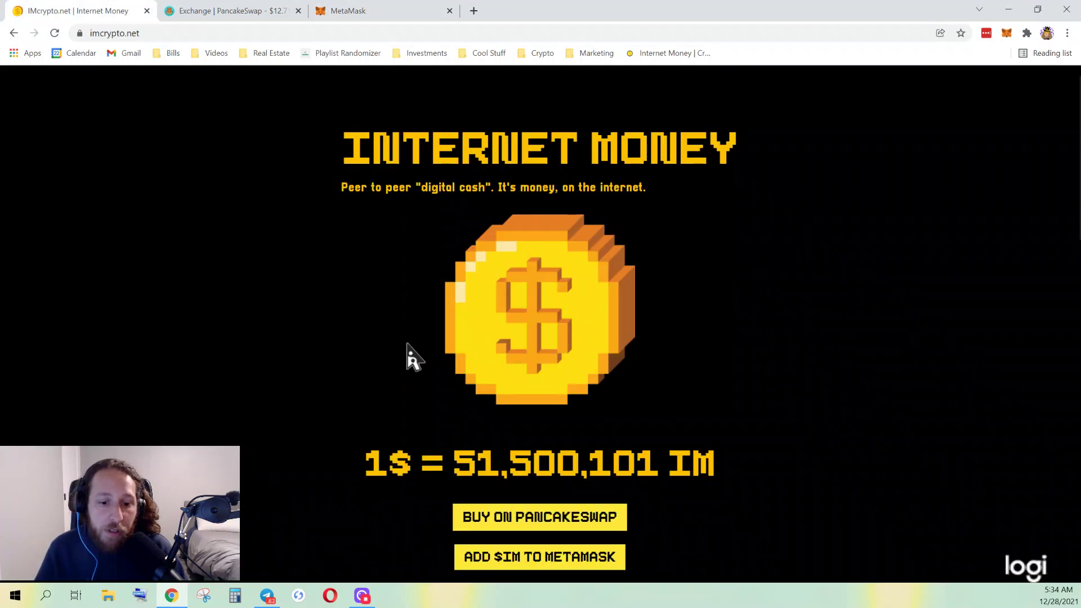
scroll(408, 358, "down", 3)
scroll(408, 360, "down", 3)
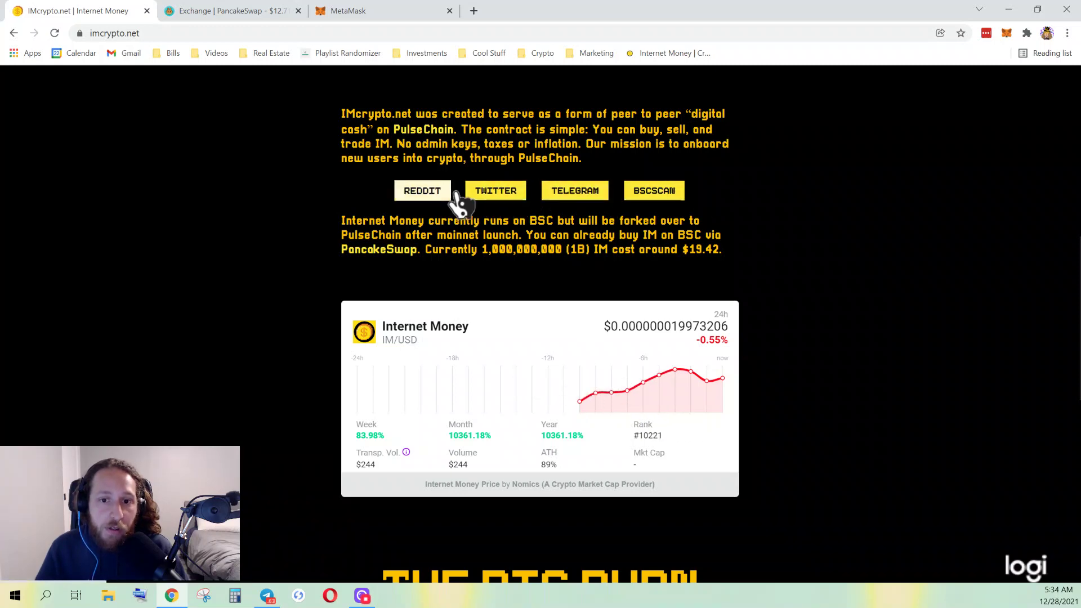
scroll(493, 349, "down", 4)
scroll(492, 348, "down", 2)
scroll(495, 351, "up", 3)
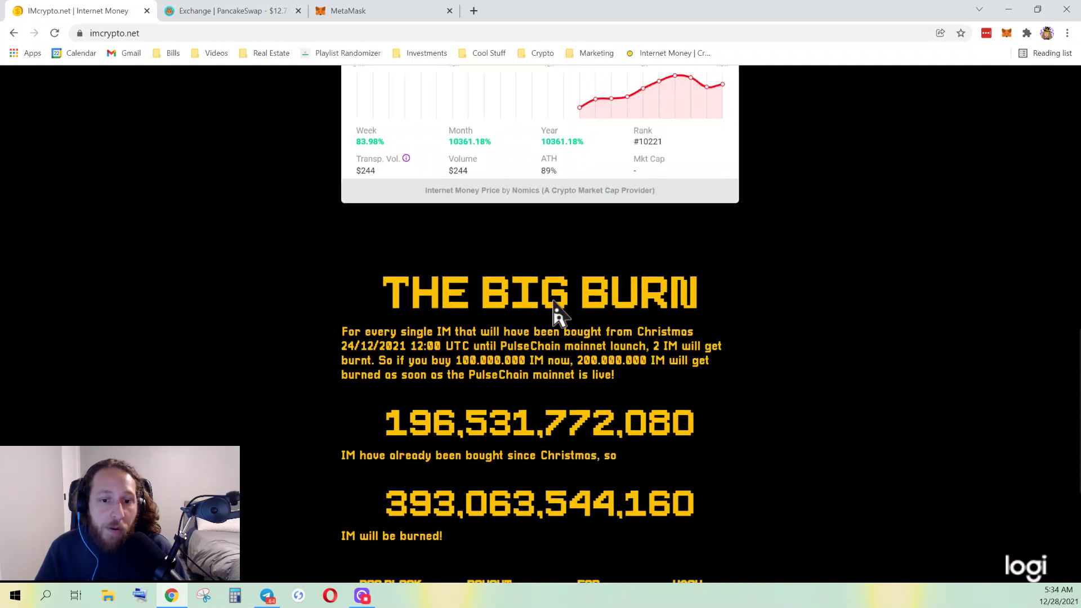
scroll(552, 310, "down", 2)
scroll(554, 311, "down", 1)
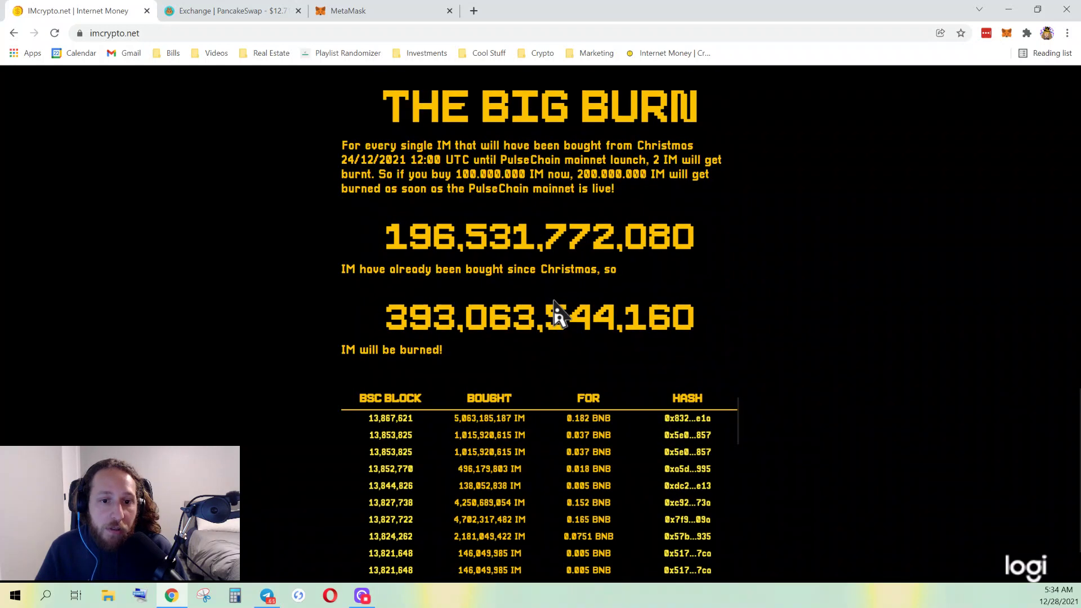
scroll(554, 311, "down", 1)
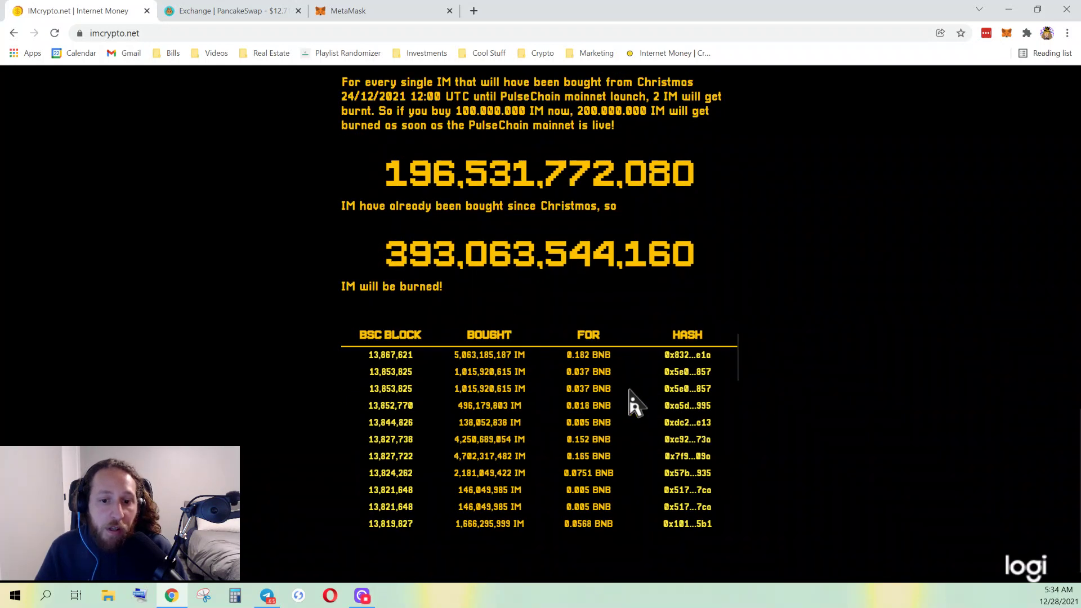
scroll(623, 404, "up", 10)
scroll(623, 405, "up", 5)
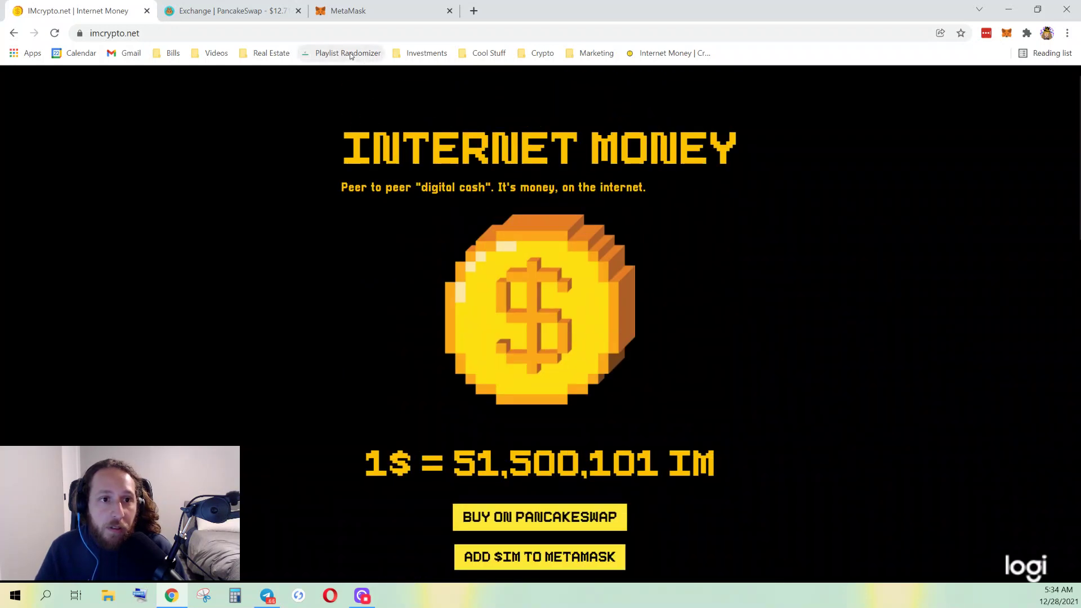